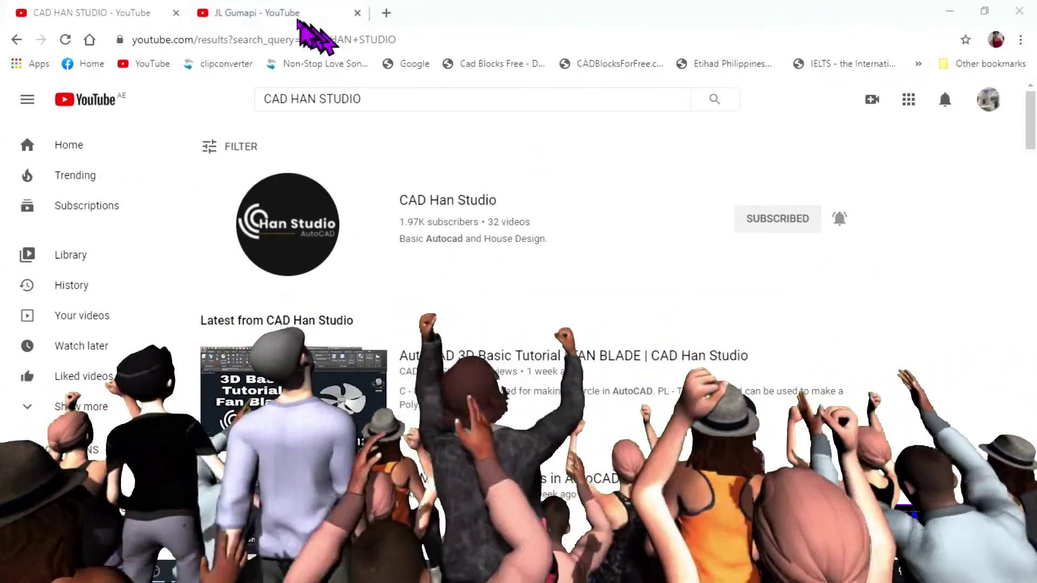
left_click(292, 13)
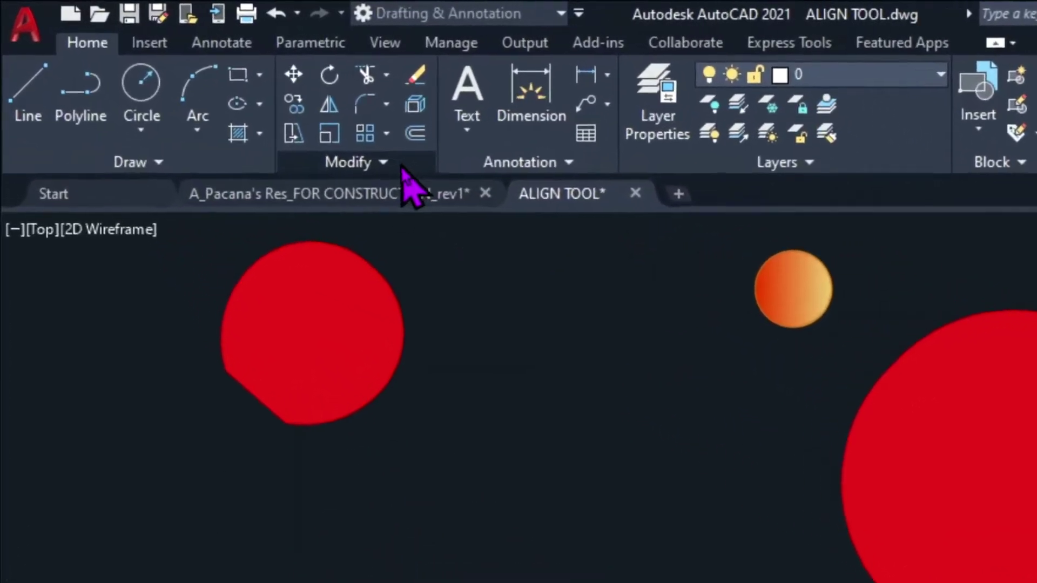
left_click(402, 167)
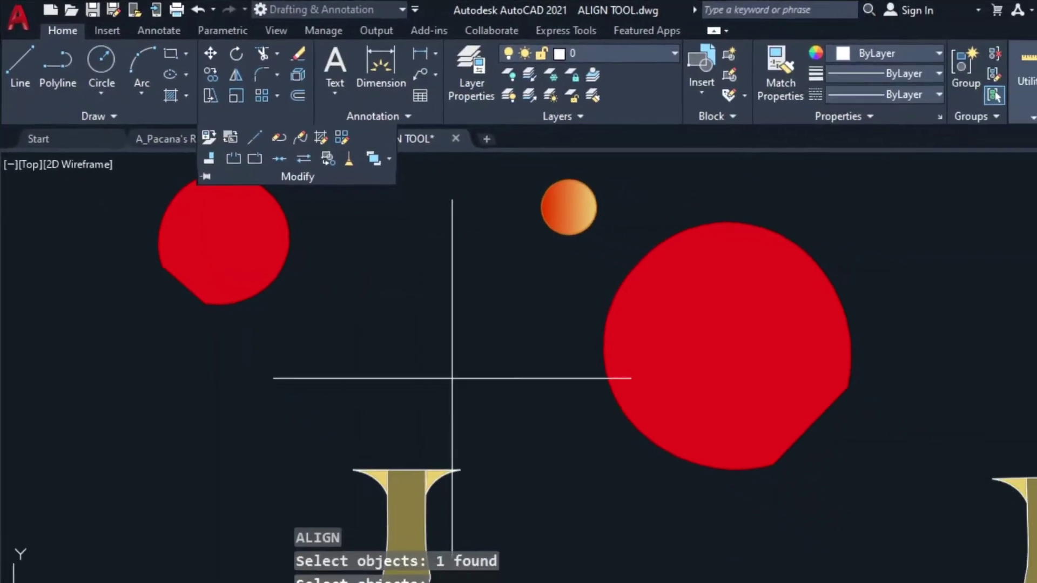
left_click(639, 540)
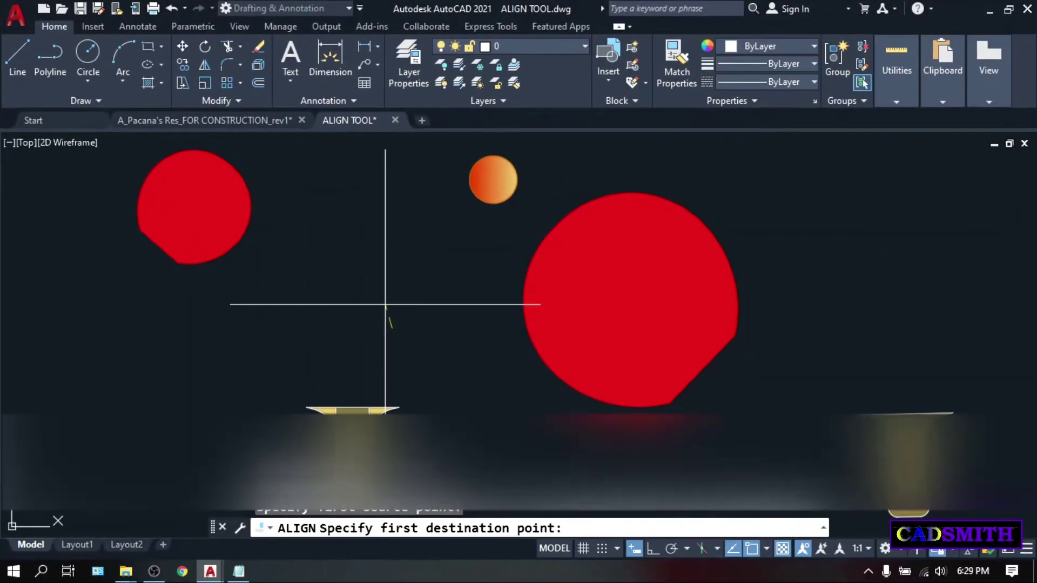
key("Escape")
- Align the loose right-hand handle's two upper corners with the endpoints of the large red blade's flat edge, without scaling
type("al")
key("Return")
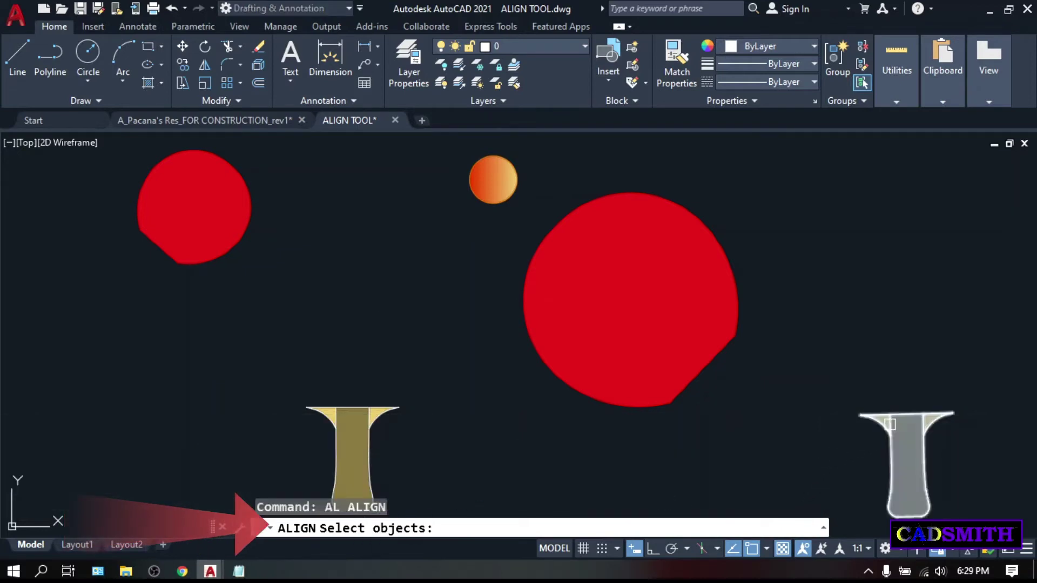
left_click(890, 424)
key("Return")
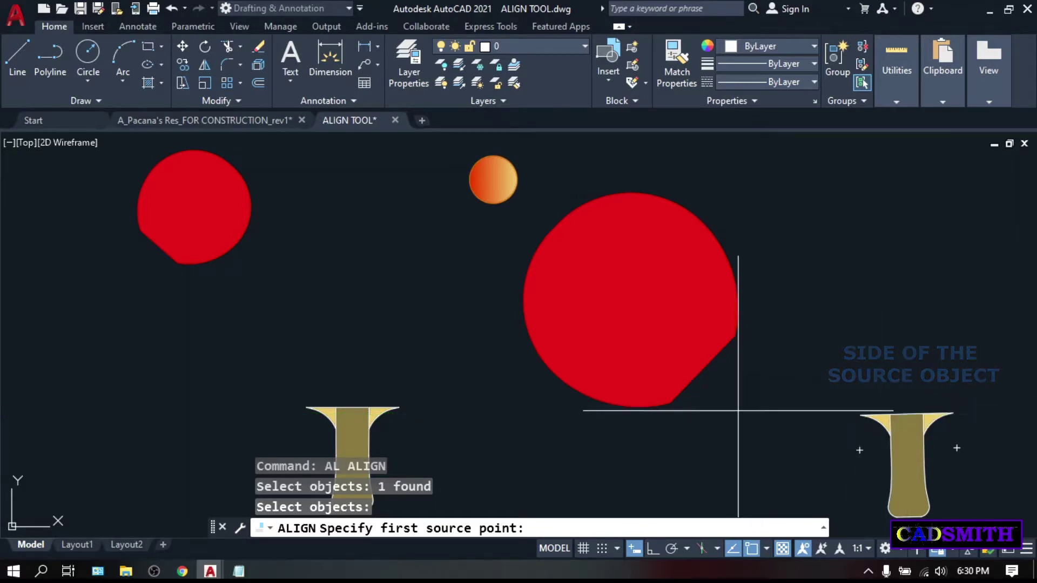
left_click(860, 414)
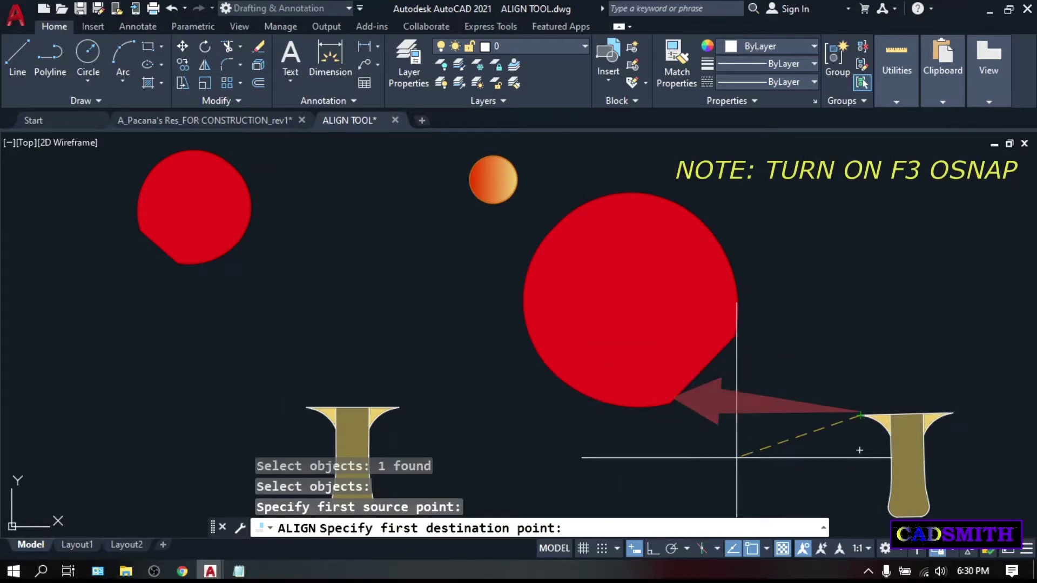
left_click(672, 403)
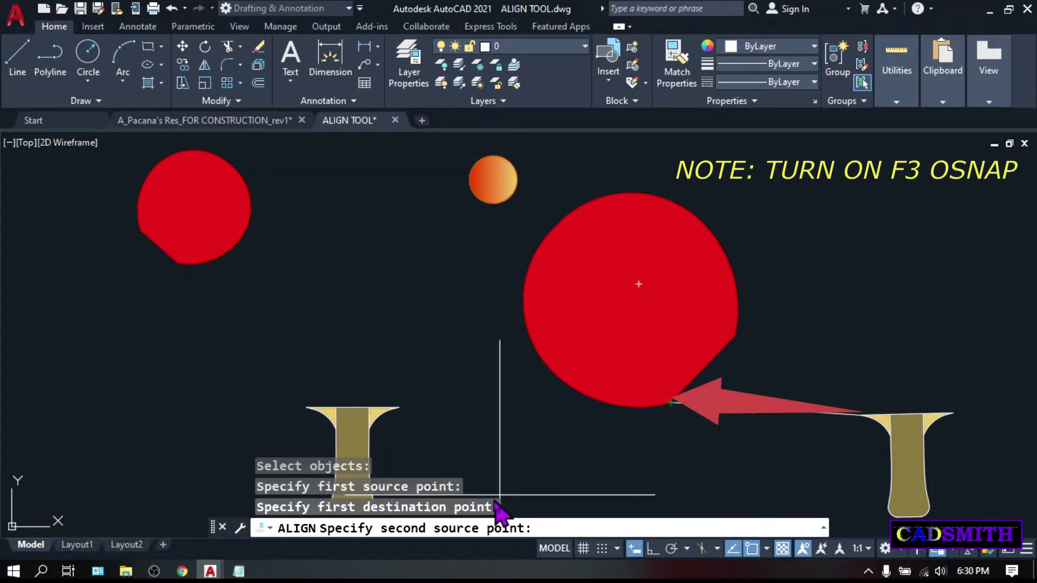
left_click(953, 414)
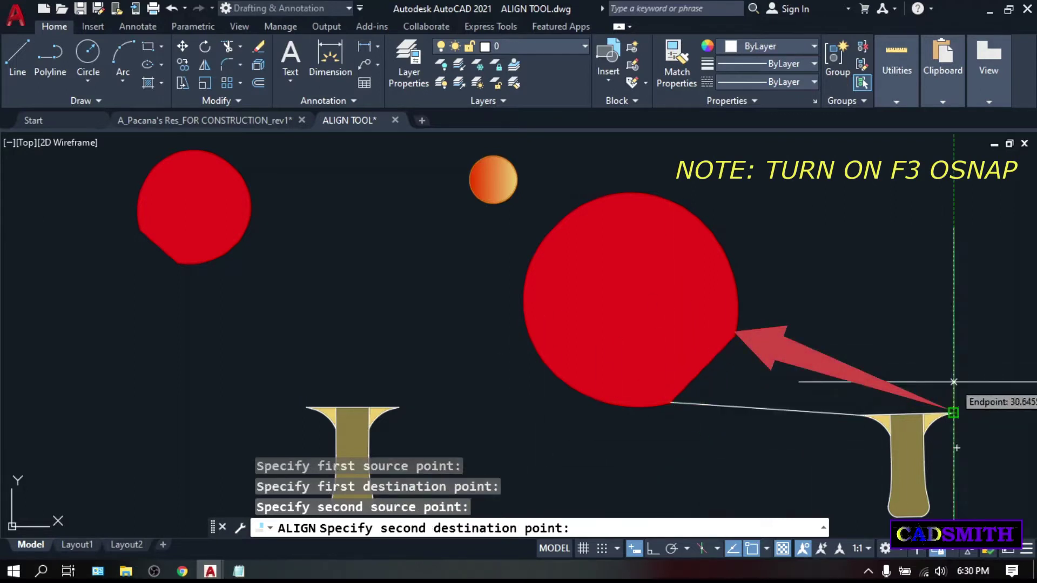
left_click(734, 335)
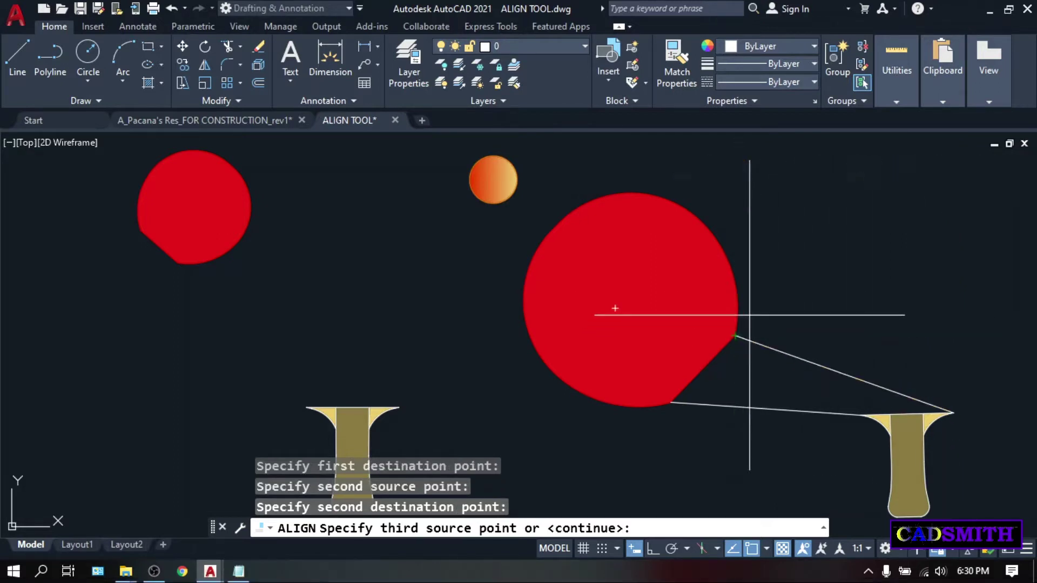
key("Return")
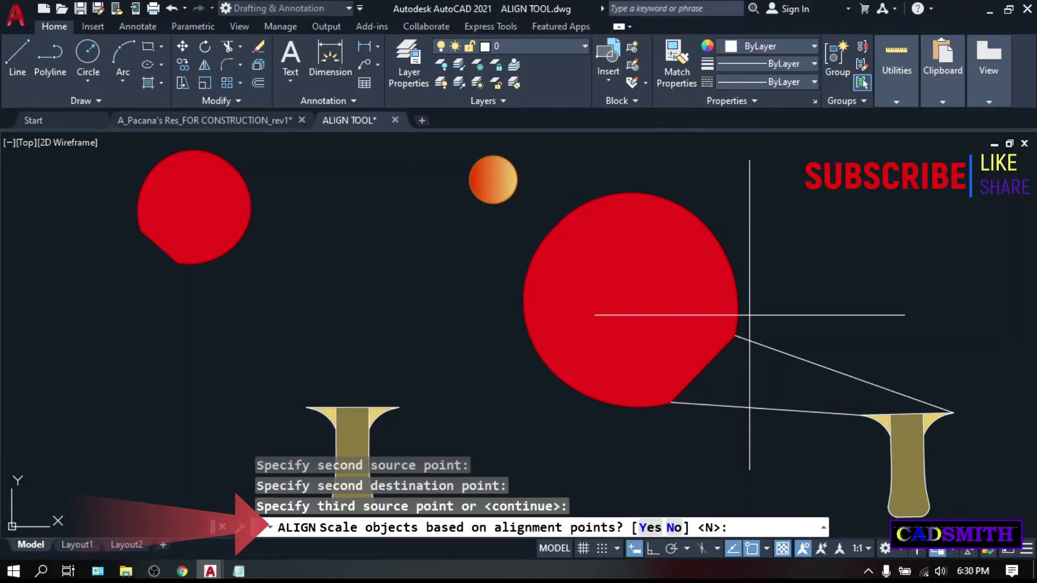
key("Return")
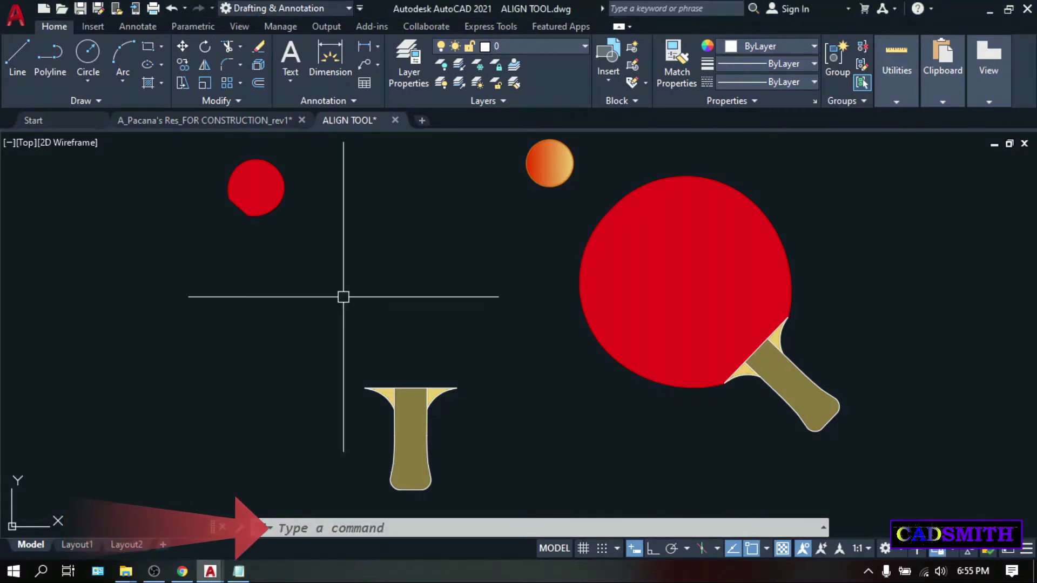
- Align the small red blade's flat edge with the upright handle's two upper corners, scaling it to the alignment points
type("AL")
key("Return")
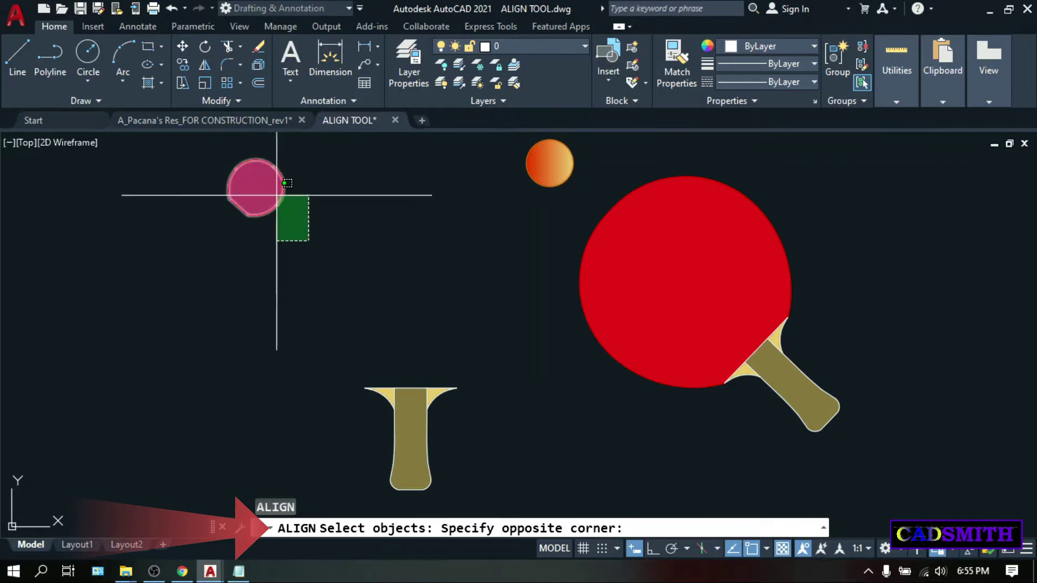
left_click(286, 181)
key("Return")
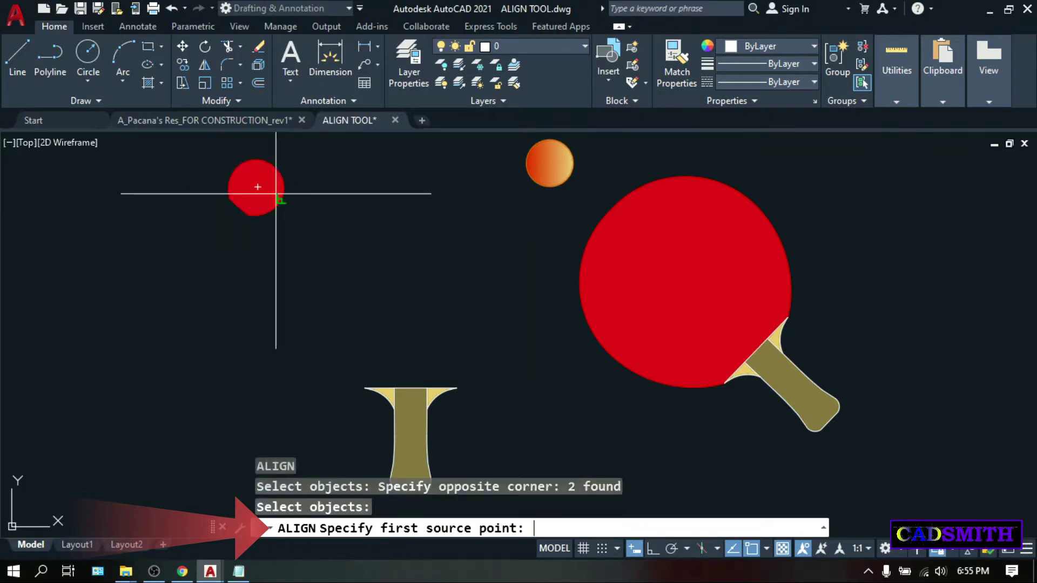
left_click(229, 199)
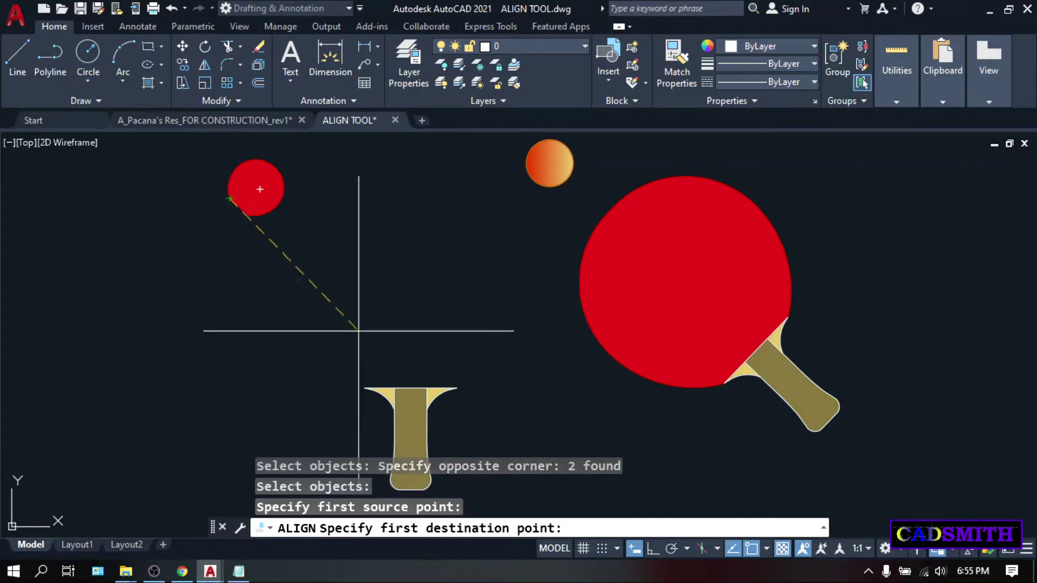
left_click(364, 388)
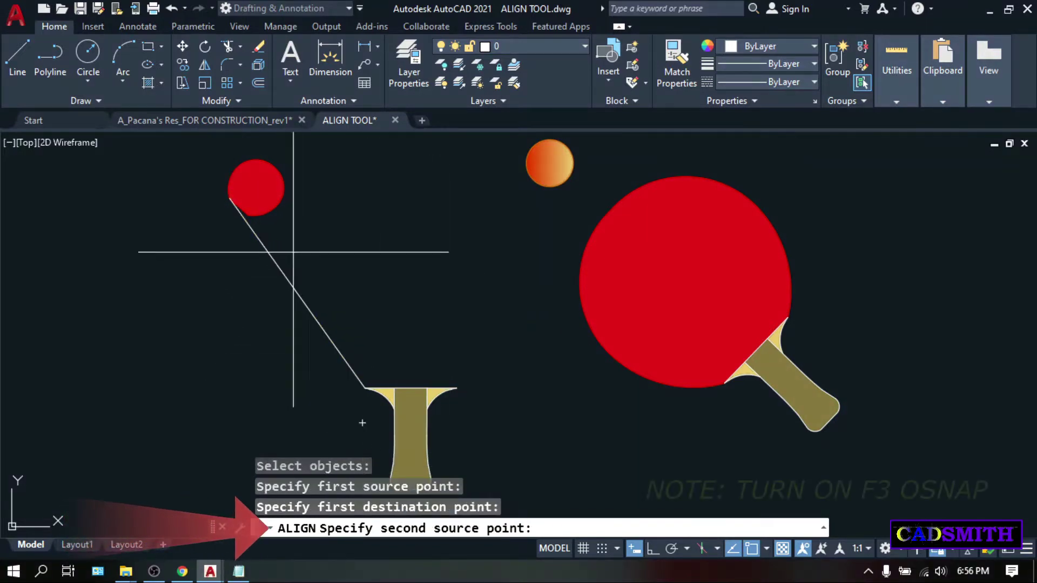
left_click(248, 215)
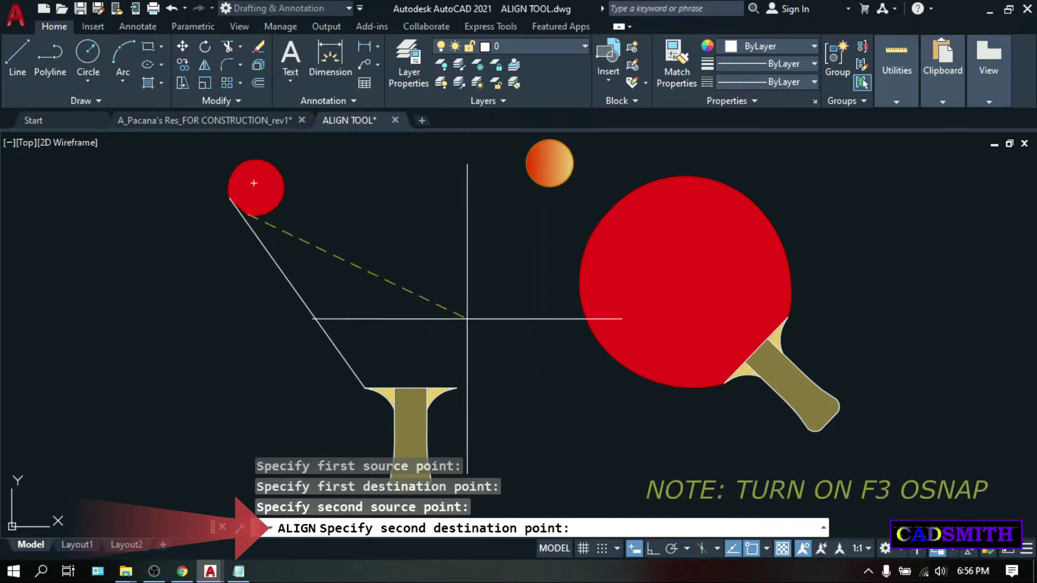
left_click(456, 387)
key("Return")
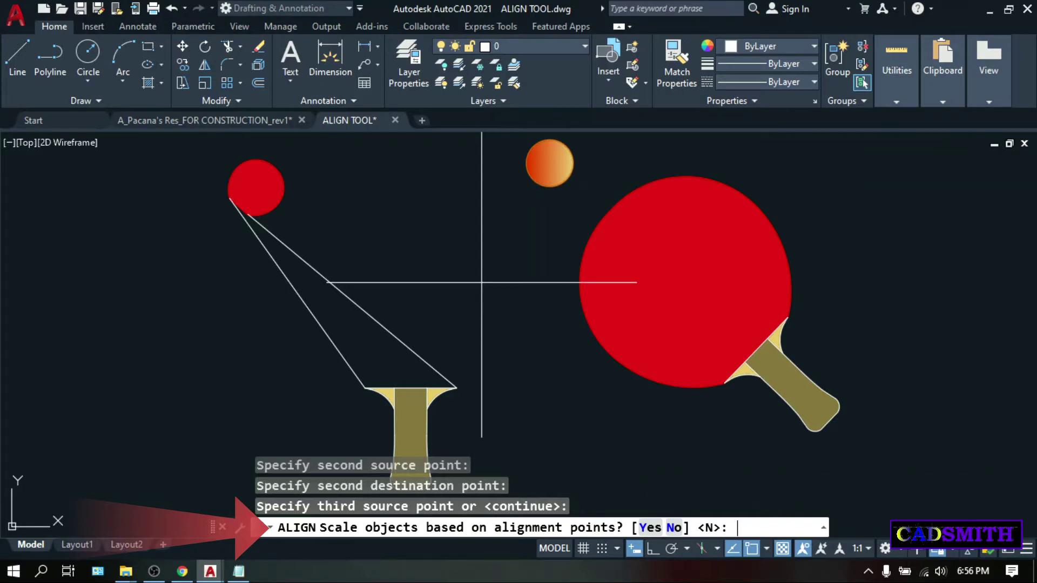
type("Y")
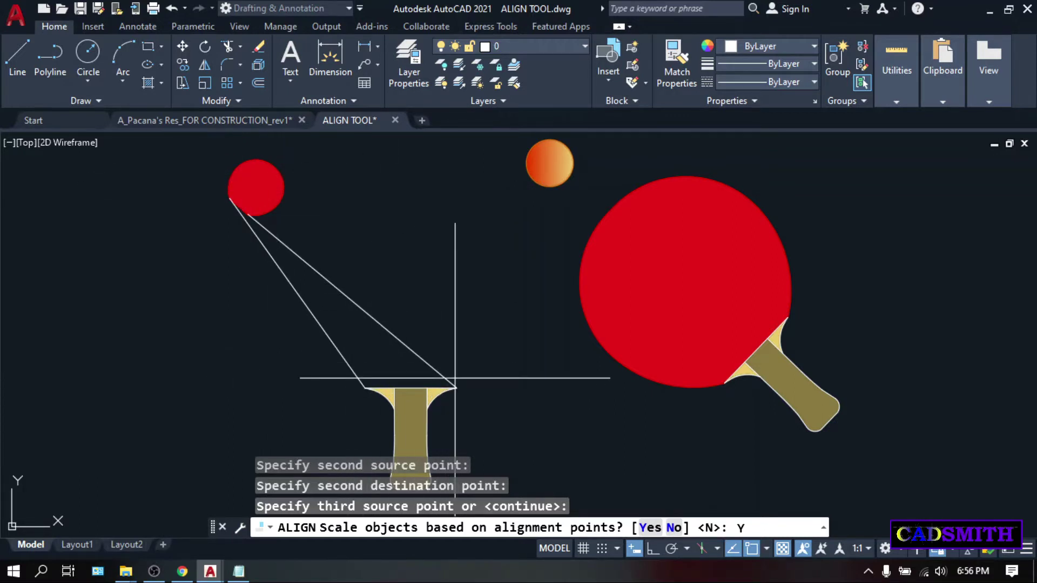
key("Return")
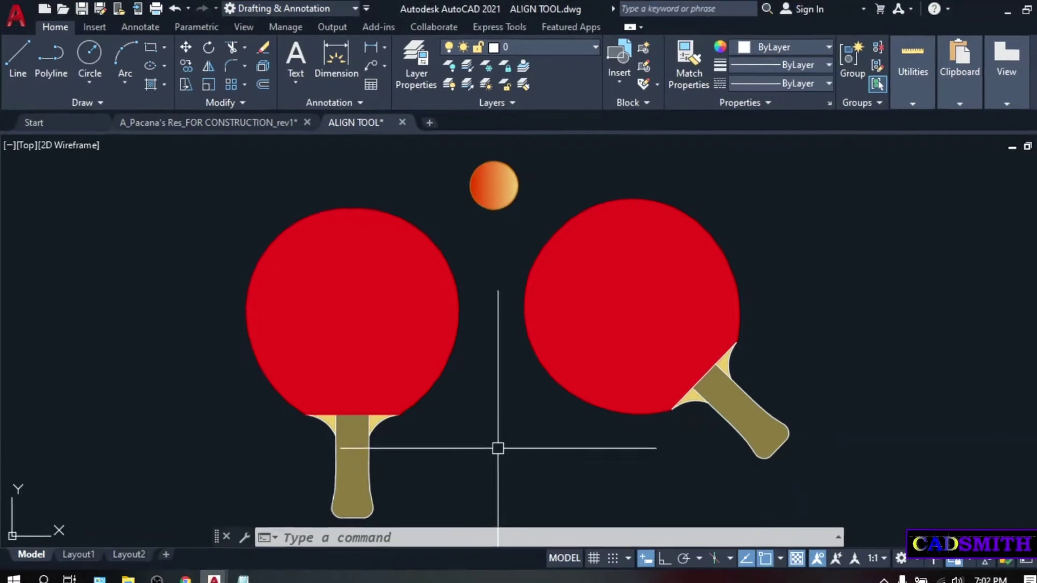
- Scale the orange ball about its centre by a factor of 2
type("SC")
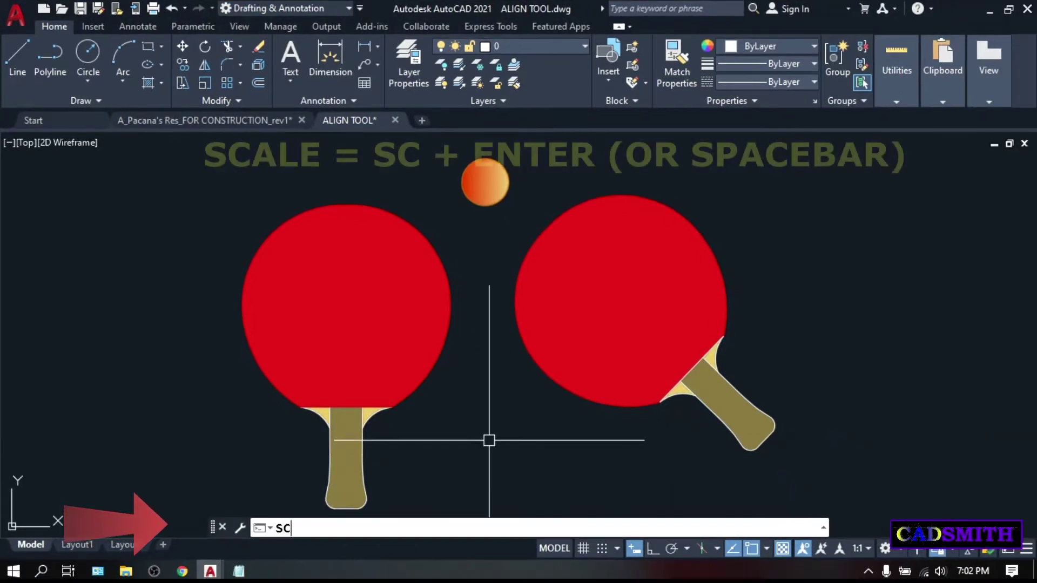
key("Return")
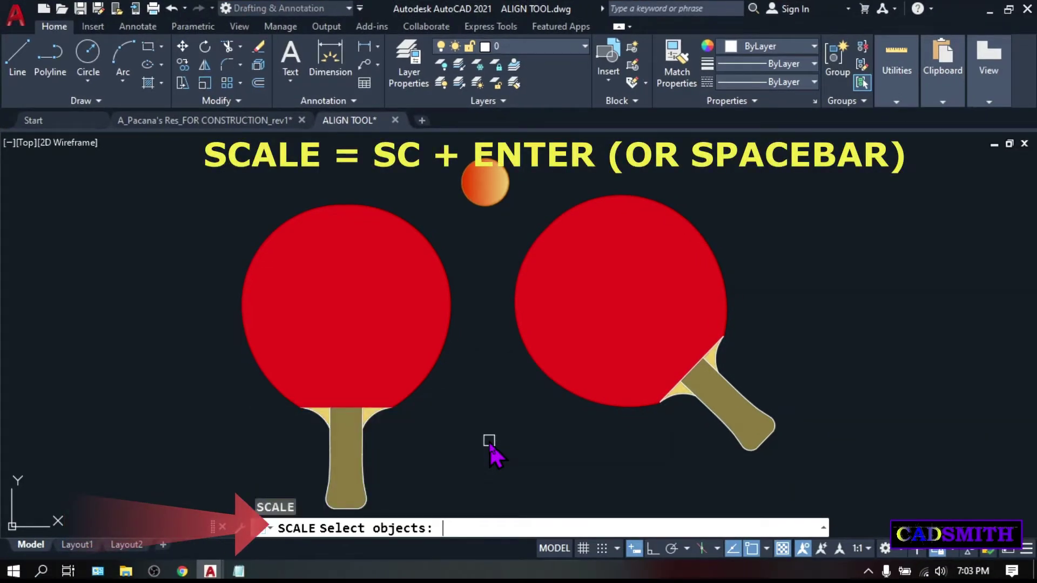
left_click(518, 208)
left_click(450, 152)
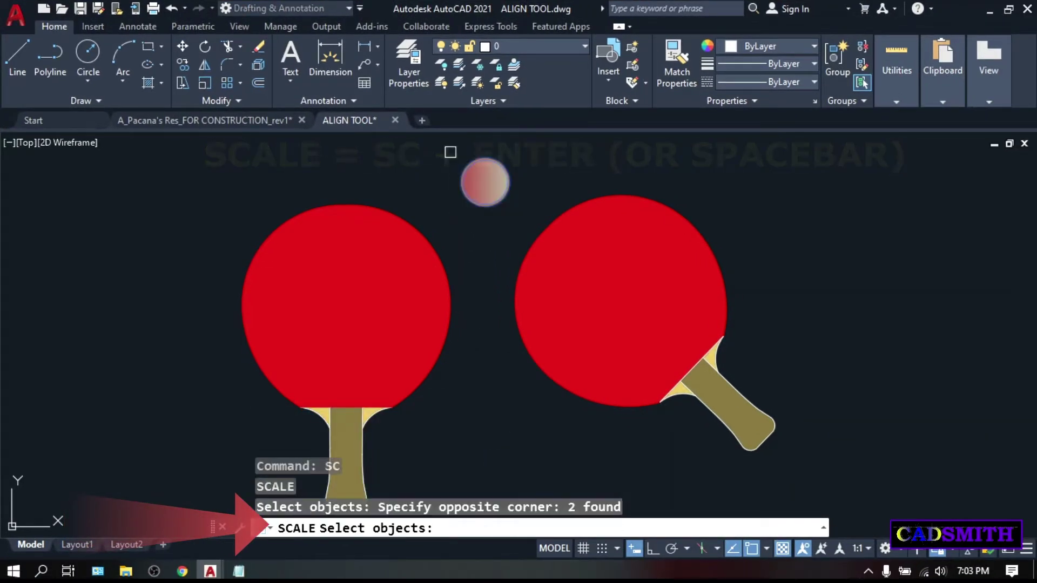
key("Return")
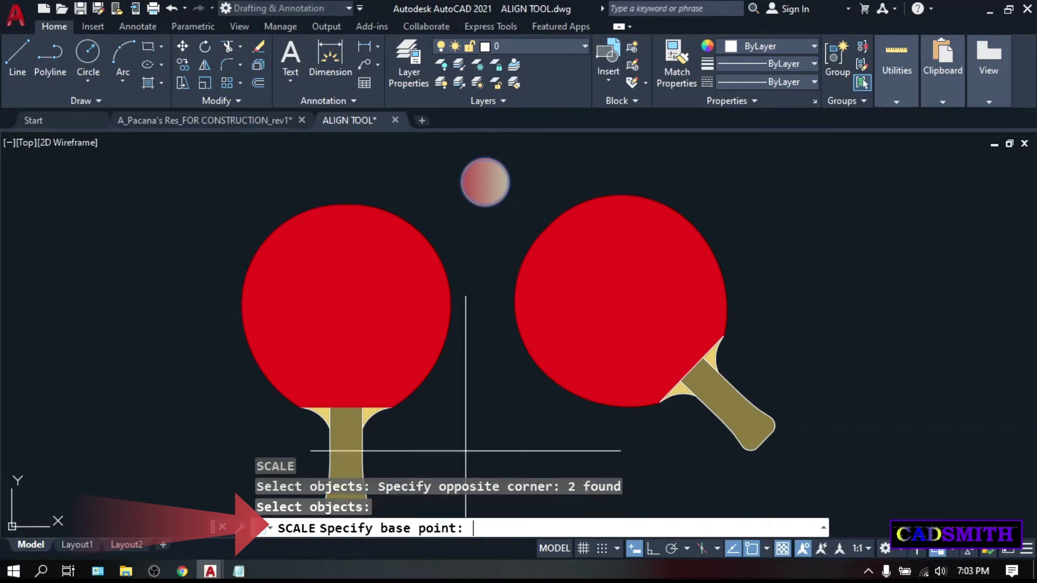
left_click(485, 182)
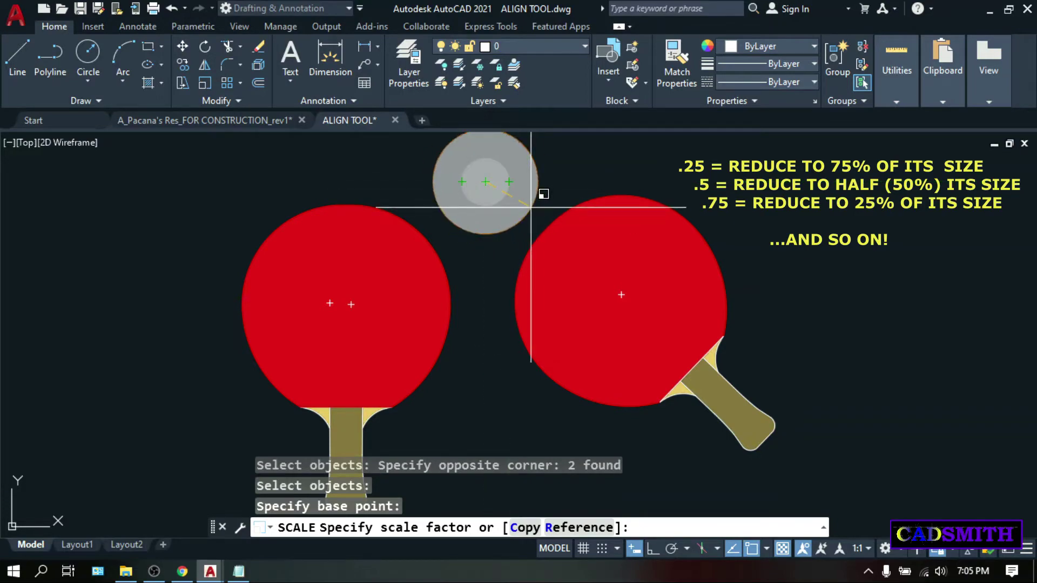
type("2")
key("Return")
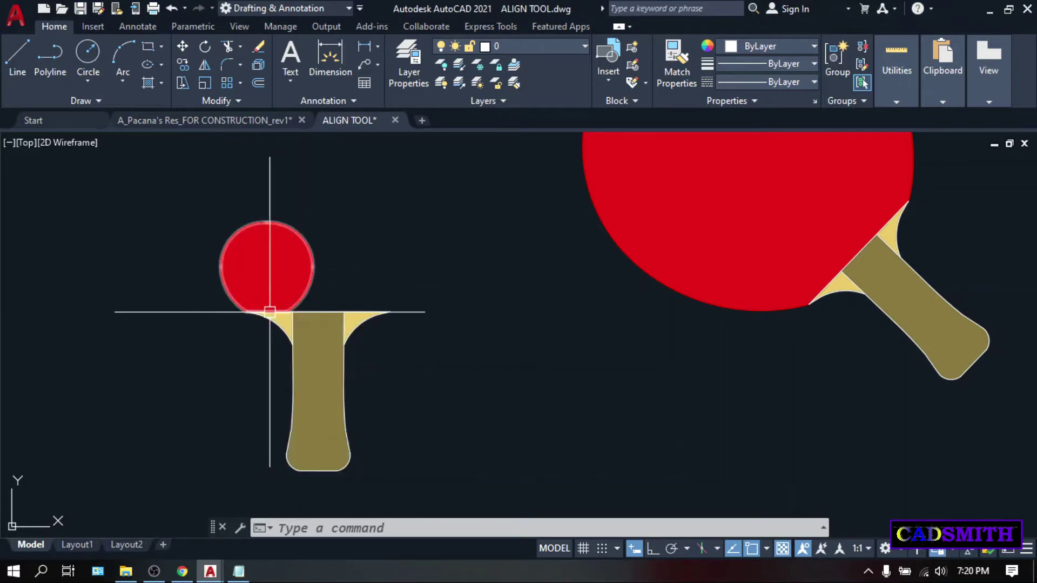
- Scale the small red blade from the handle's upper-left corner with the Reference option, using the blade's flat edge as reference length
type("SC")
key("Return")
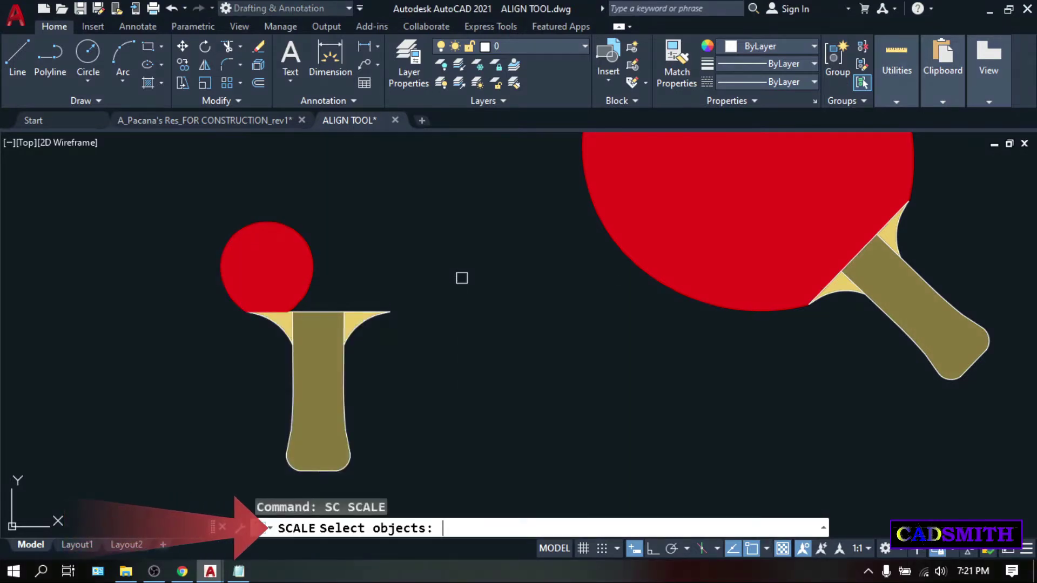
left_click(367, 237)
left_click(216, 277)
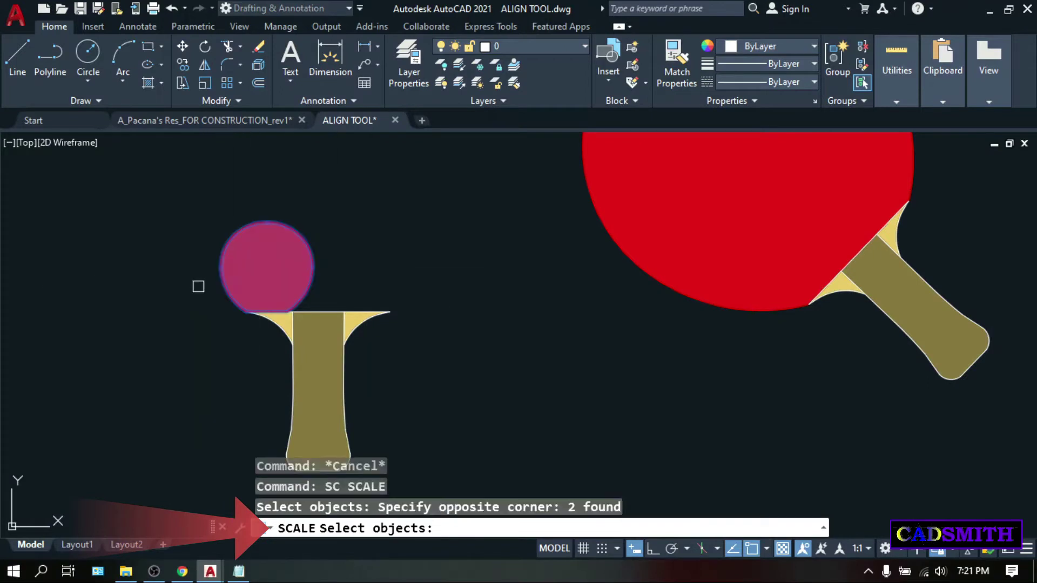
key("Return")
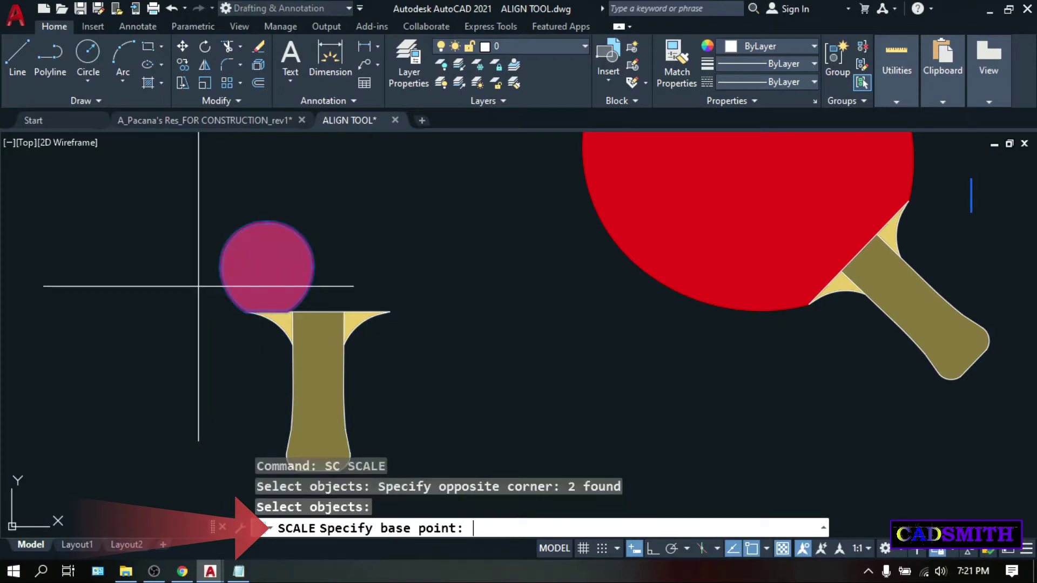
left_click(246, 312)
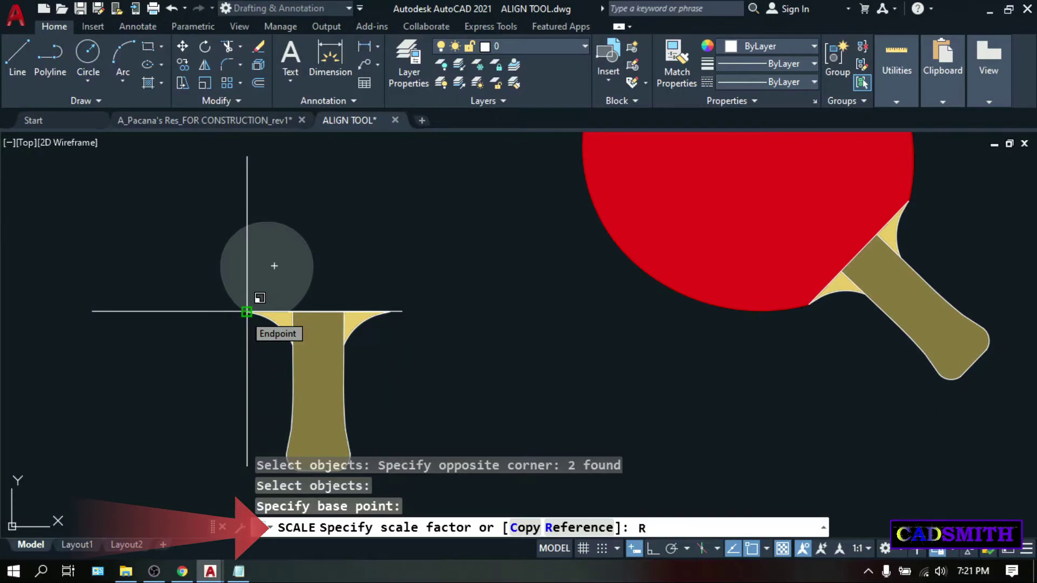
key("Return")
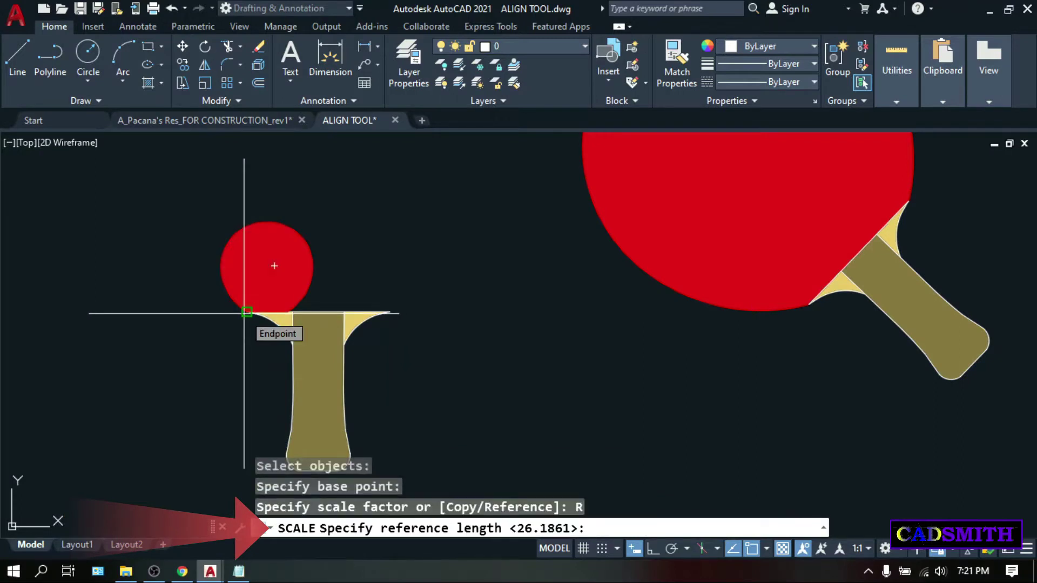
scroll(244, 312, "up", 8)
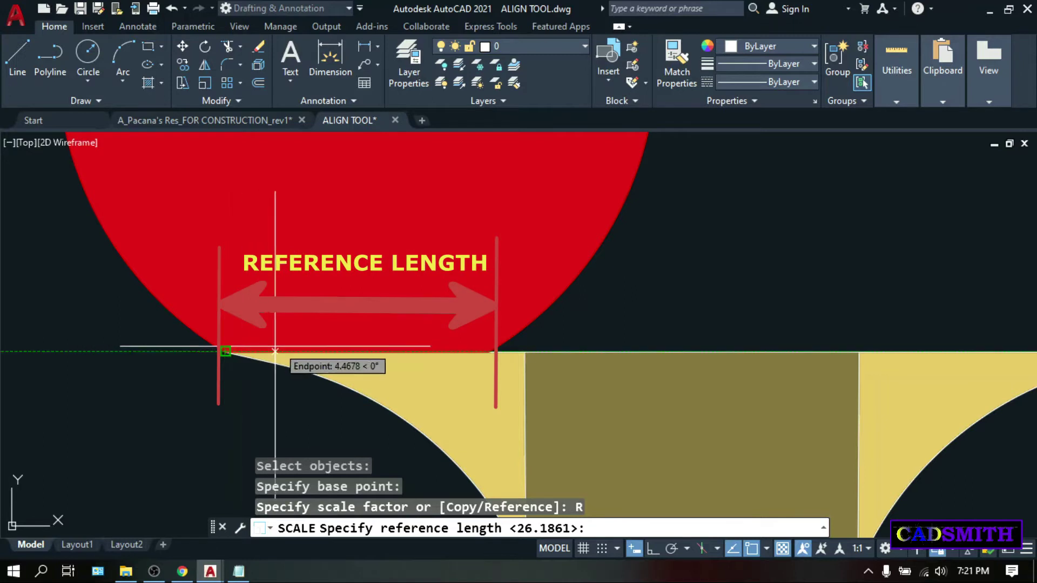
left_click(225, 351)
left_click(493, 352)
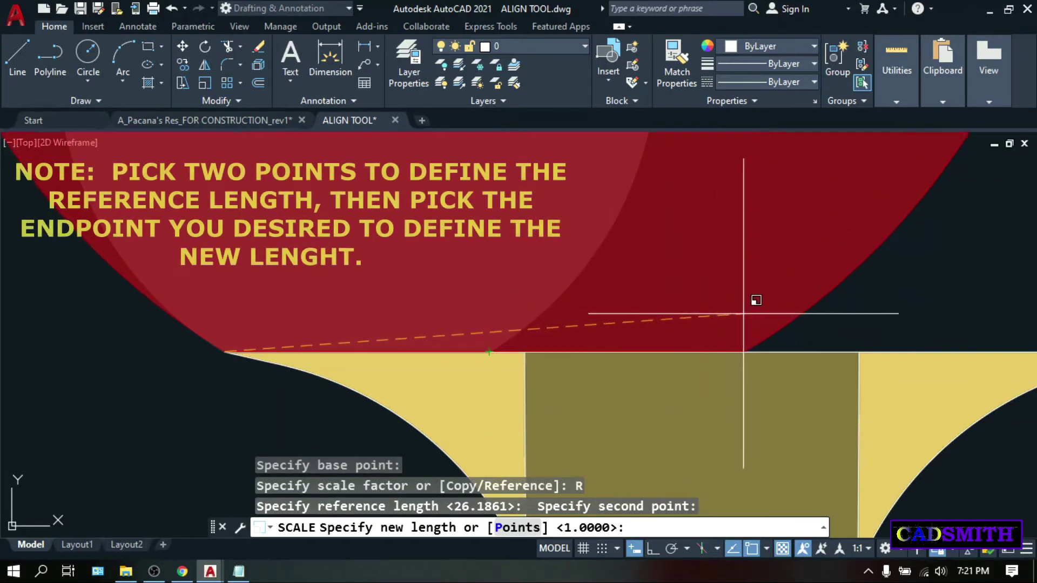
scroll(783, 300, "down", 5)
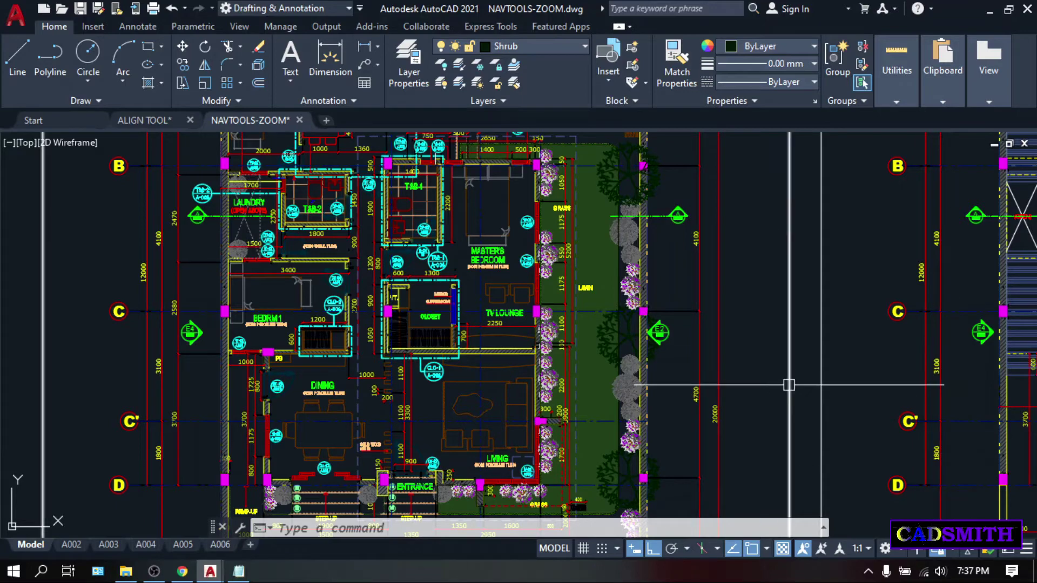
- Create a rectangular array of the 400 by 150 paver near the lawn's lower edge, with 2 columns
scroll(696, 367, "down", 2)
scroll(638, 413, "up", 10)
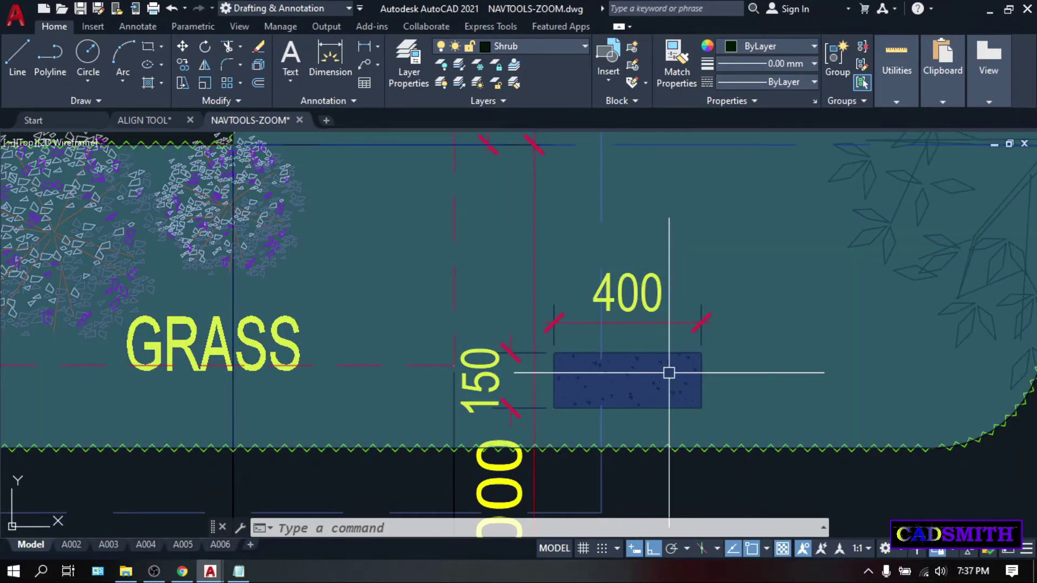
scroll(771, 498, "down", 8)
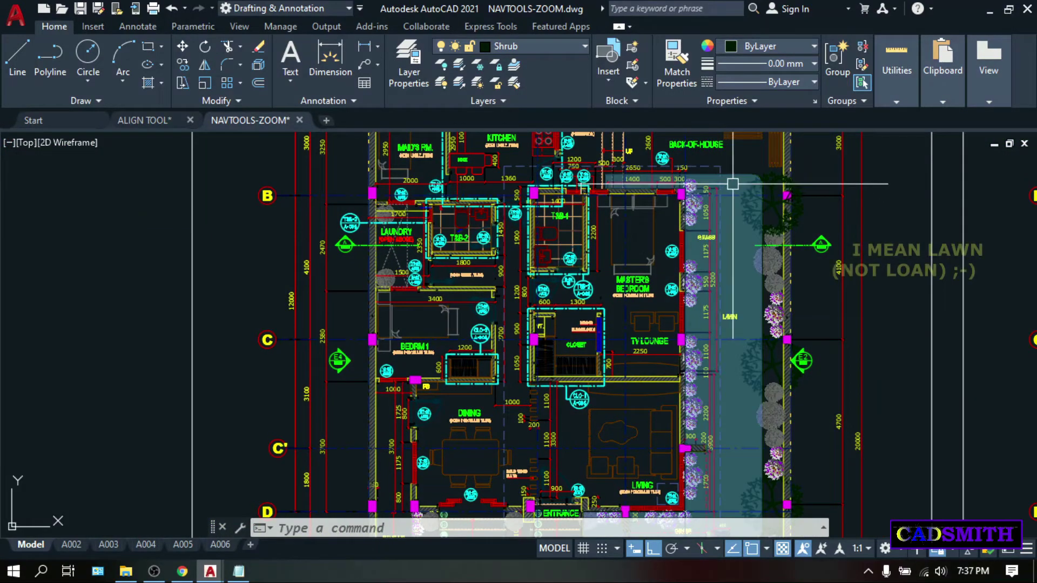
middle_click_drag(713, 190, 737, 338)
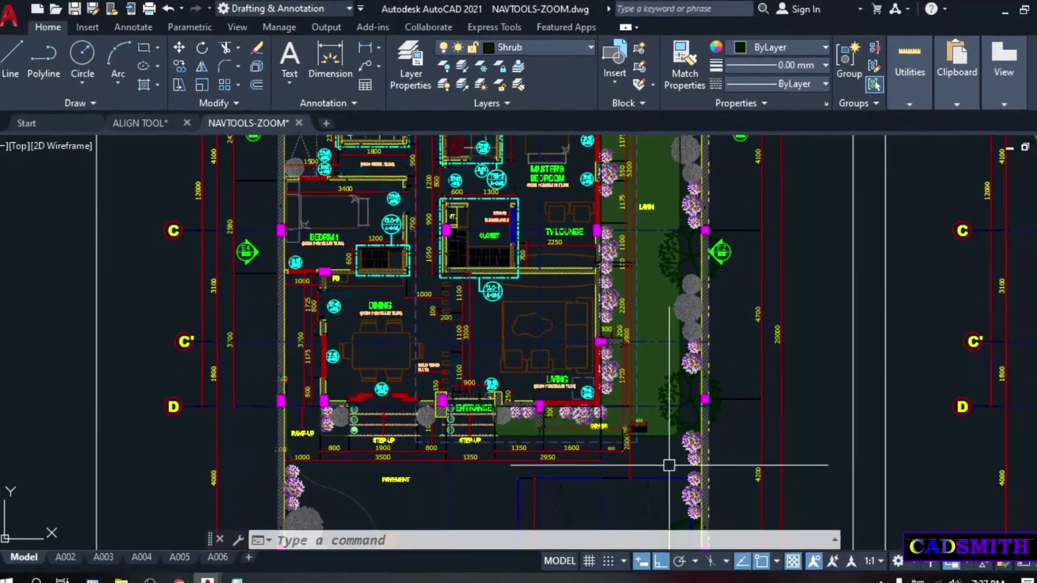
type("AR")
key("Return")
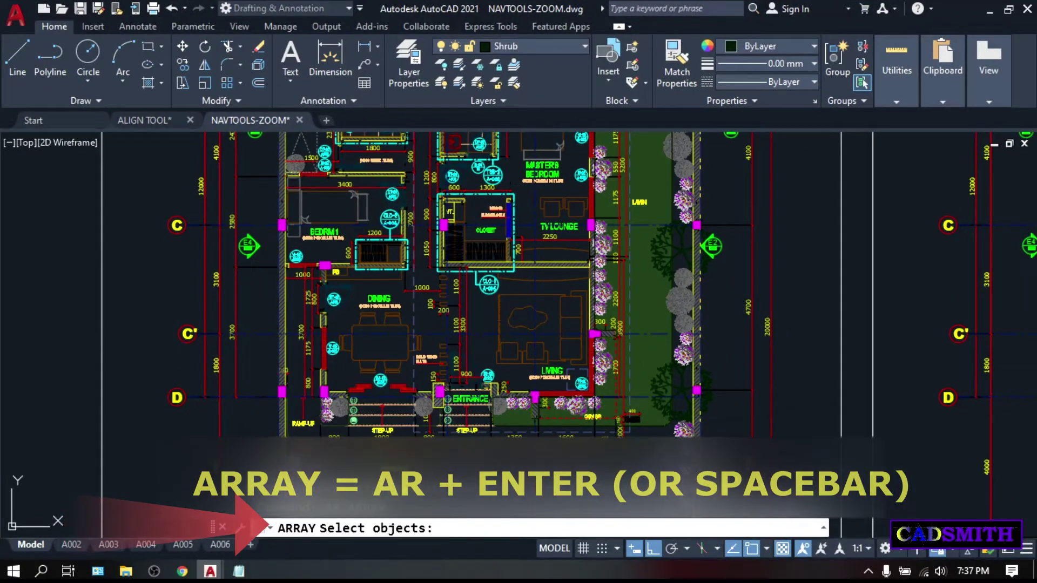
scroll(661, 454, "up", 2)
scroll(660, 448, "up", 5)
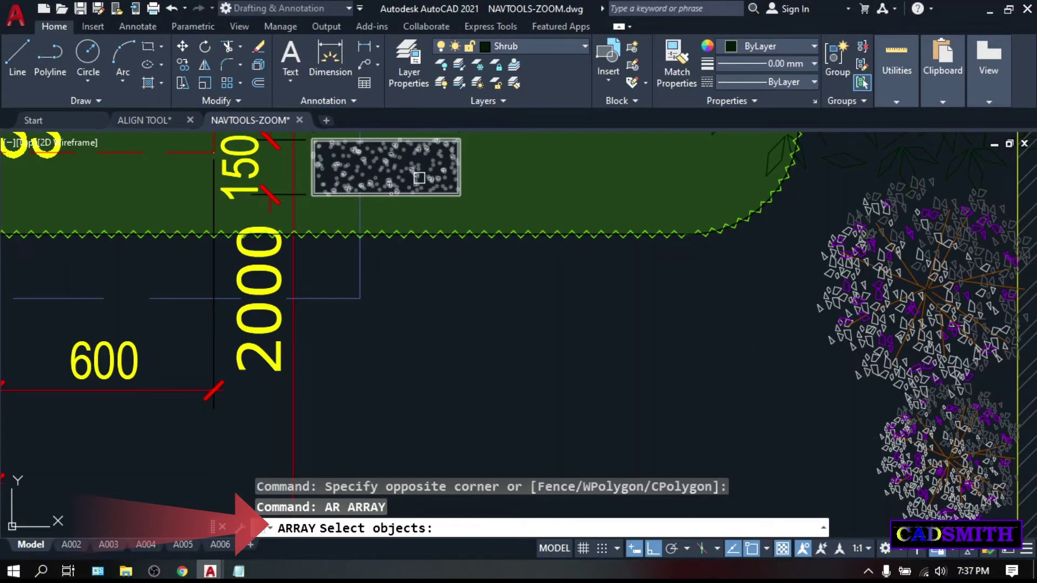
left_click(419, 178)
scroll(465, 426, "down", 2)
key("Return")
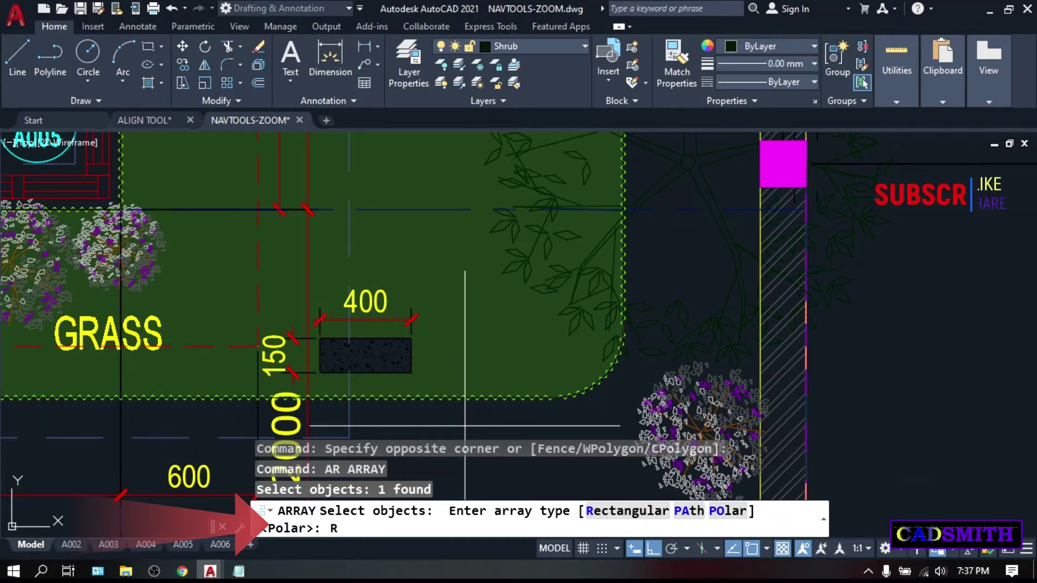
key("Return")
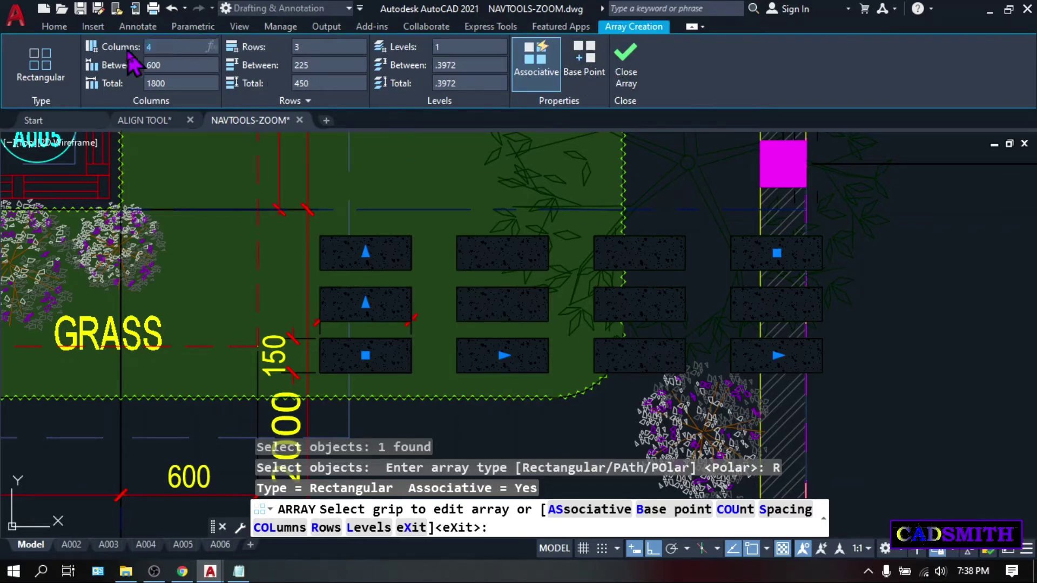
key("Return")
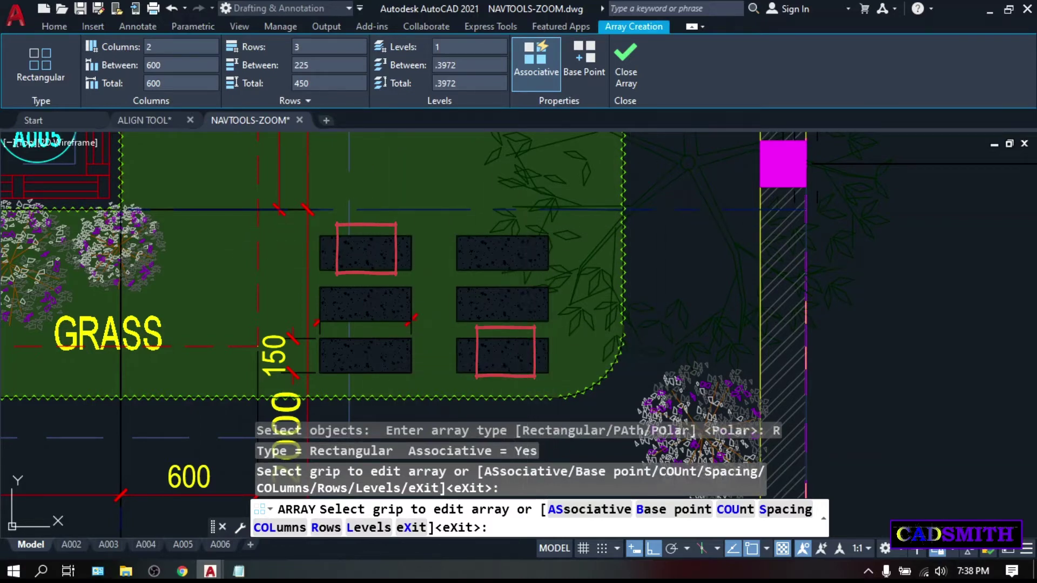
key("Escape")
- Extend the paver array's row count up the lawn until it ends just inside the lawn's upper edge
left_click(503, 357)
left_click(503, 355)
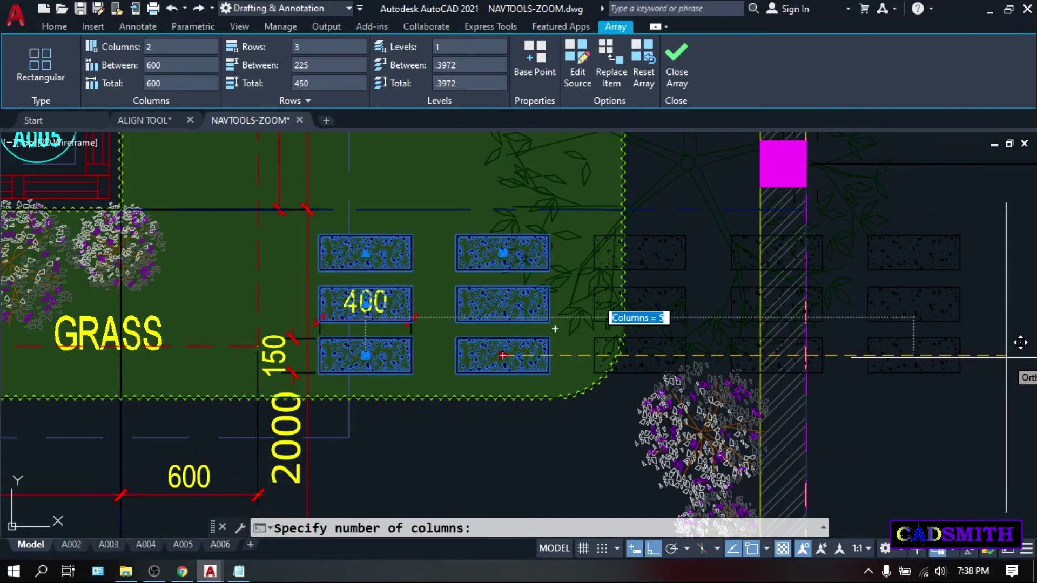
key("Escape")
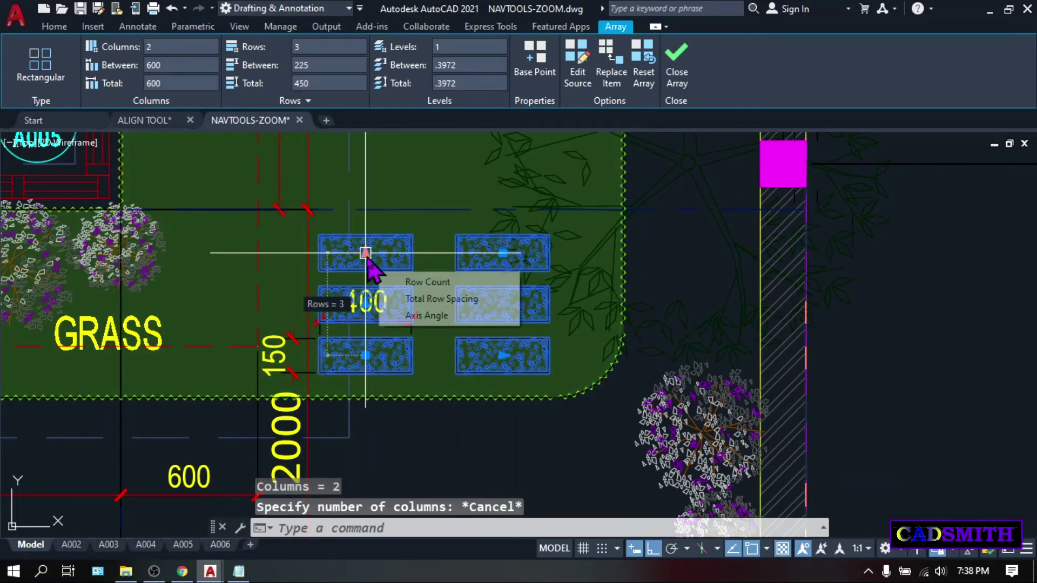
left_click(366, 252)
scroll(312, 301, "down", 5)
scroll(454, 371, "up", 5)
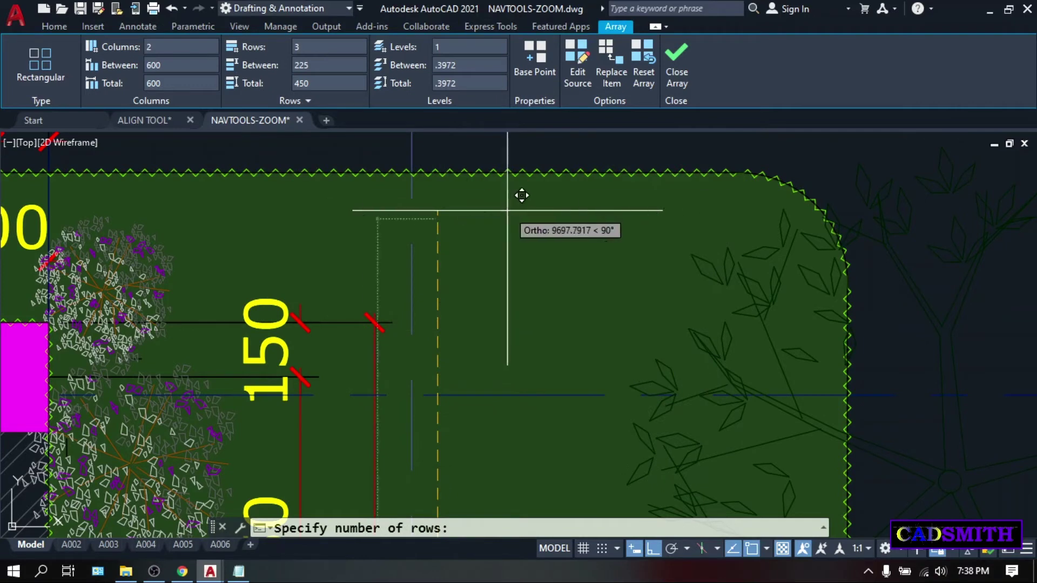
left_click(457, 180)
scroll(558, 292, "down", 5)
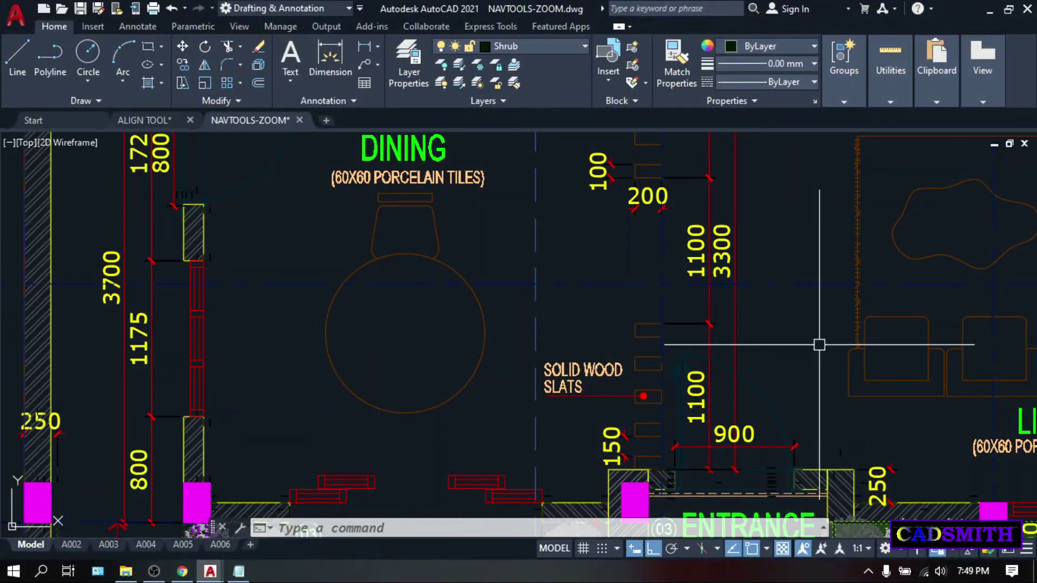
- Create a polar array of the dining chair around the centre of the round dining table
left_click(240, 83)
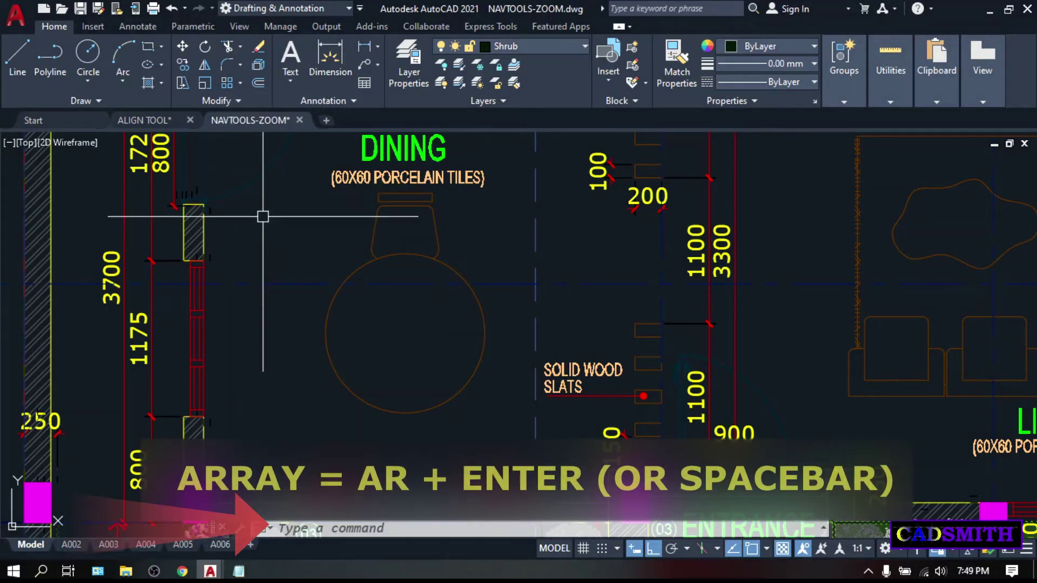
type("ar")
key("Return")
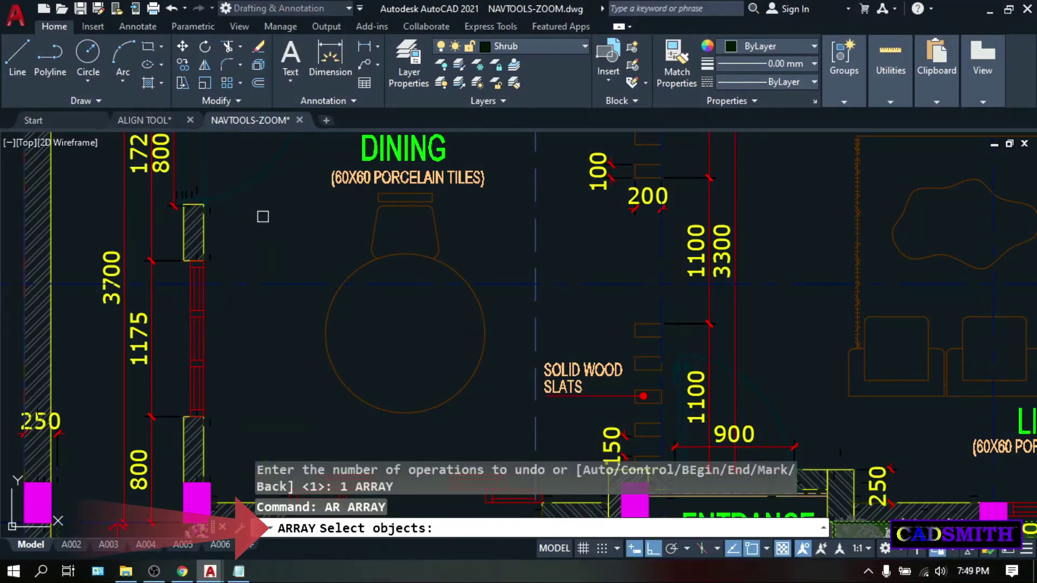
left_click(438, 229)
key("Return")
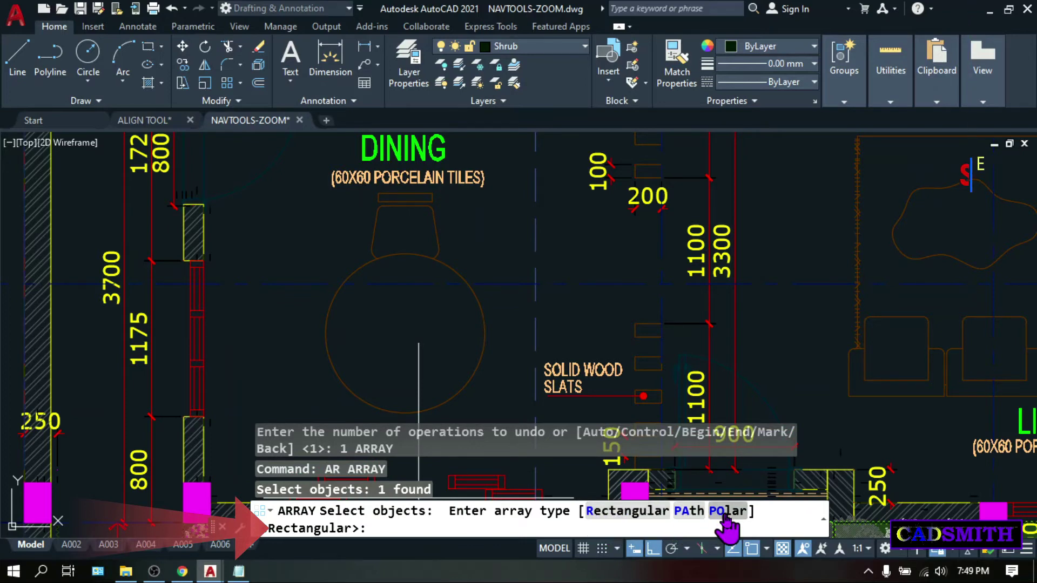
type("PO")
key("Return")
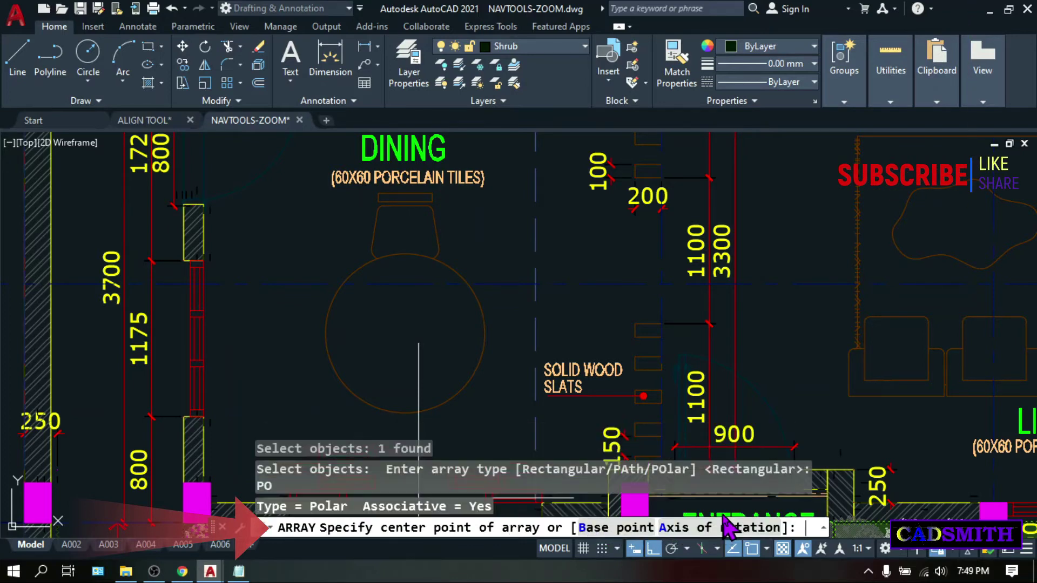
left_click(405, 333)
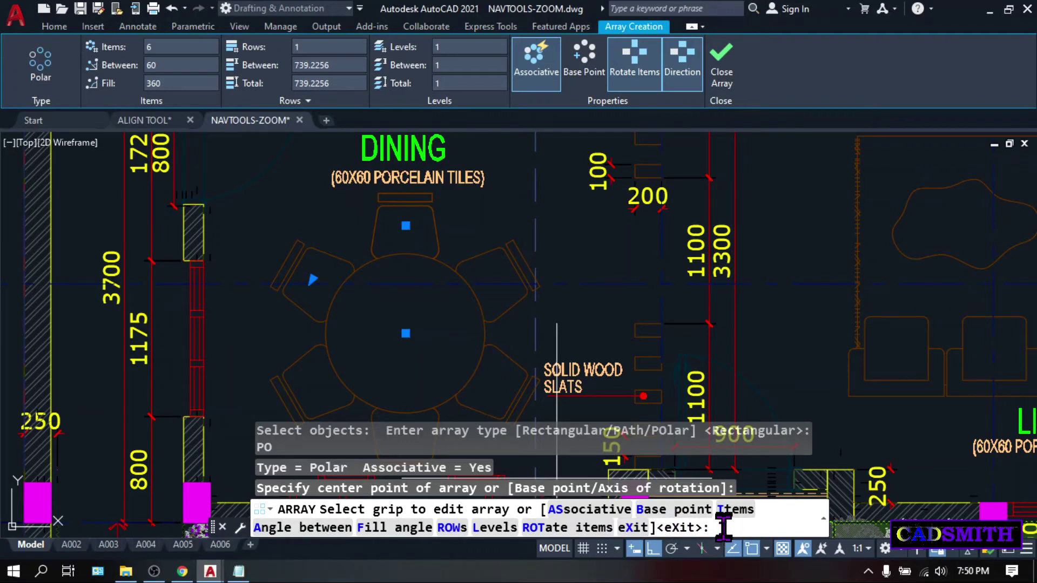
- Set the number of chairs in the polar array to 7
type("I")
key("Return")
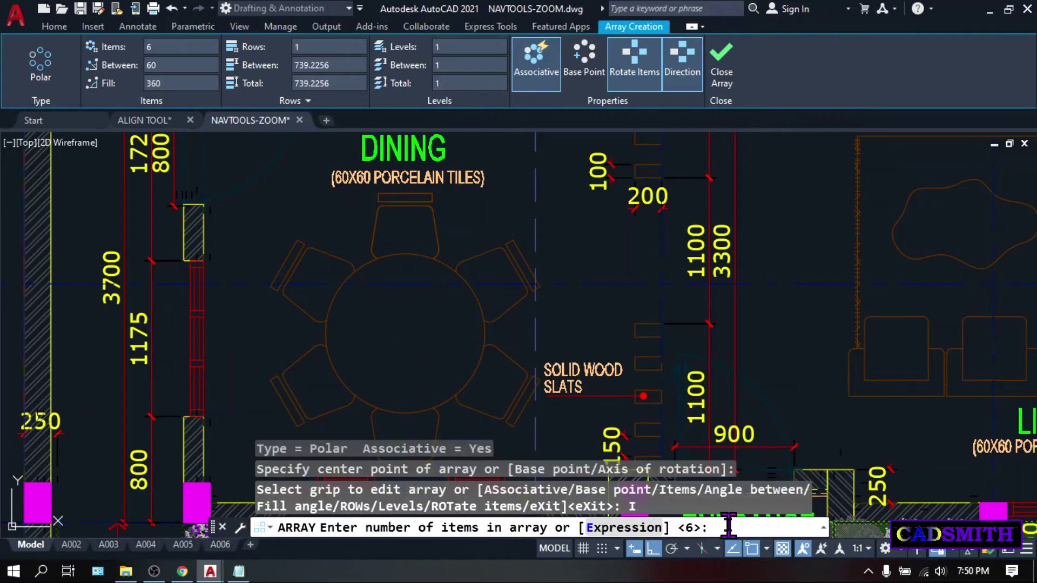
type("7")
key("Return")
middle_click_drag(556, 478, 564, 425)
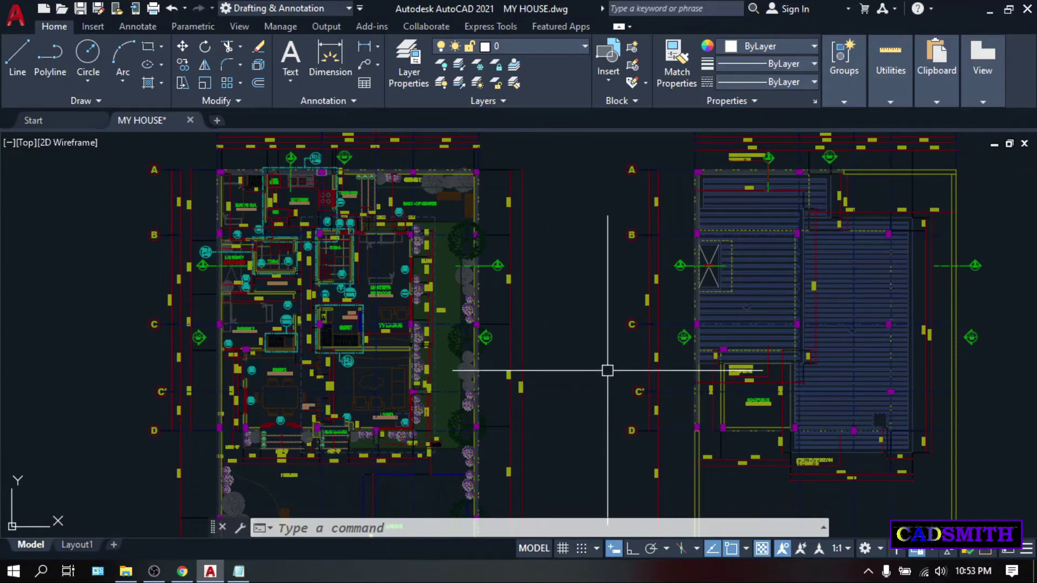
left_click(558, 311)
left_click(428, 298)
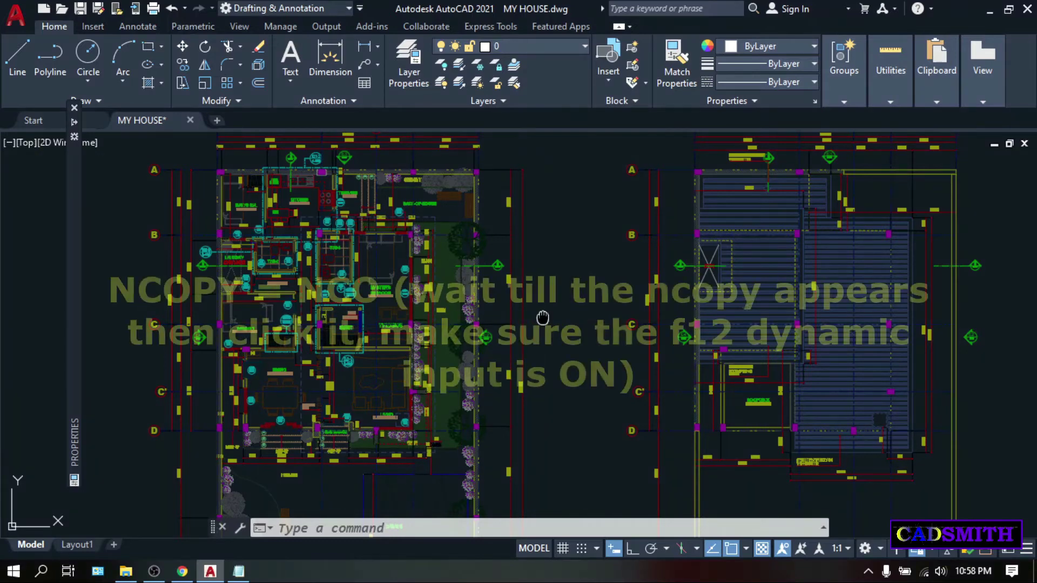
- Copy the nested LIVING label and its (60X60 PORCELAIN TILES) note out of the floor plan with NCOPY and place the copy
scroll(409, 328, "up", 5)
type("N")
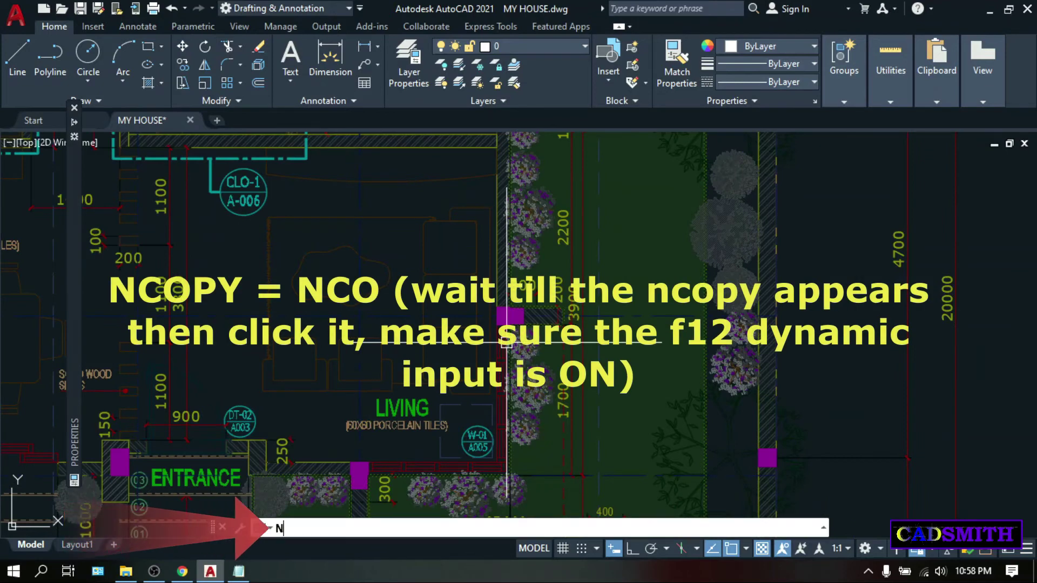
type("COPY")
left_click(287, 490)
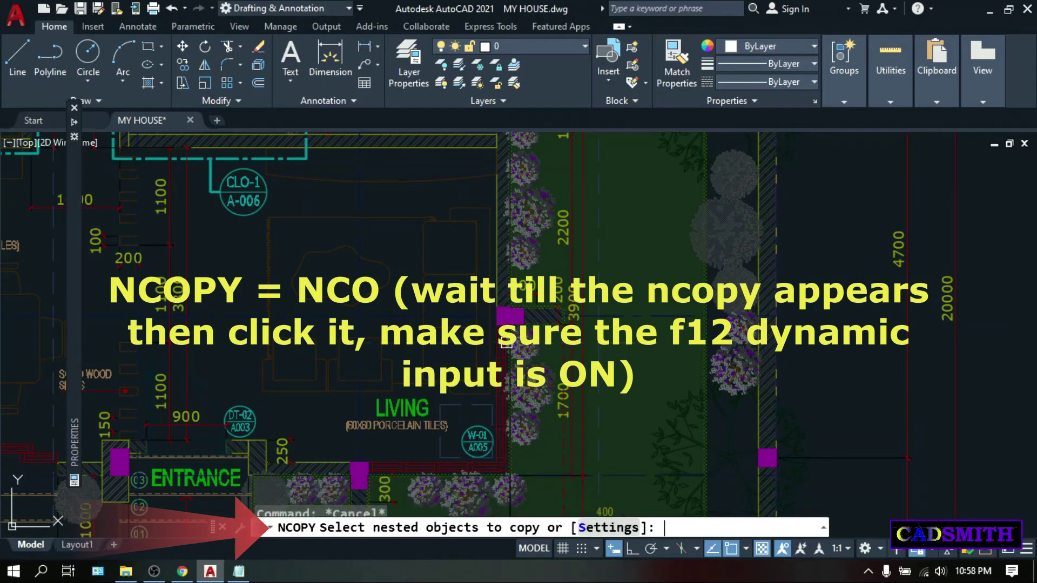
scroll(372, 268, "down", 2)
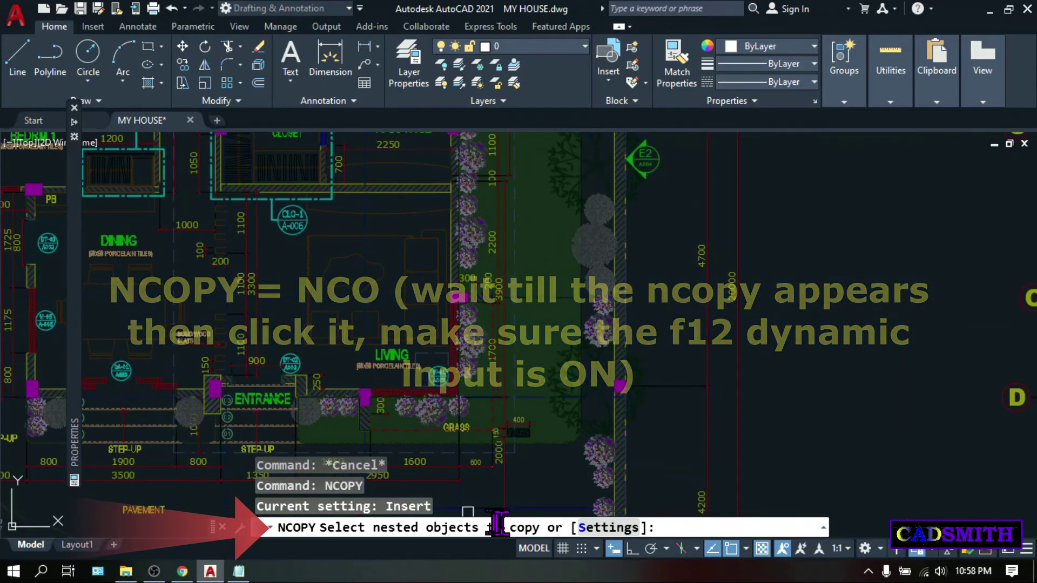
scroll(403, 354, "up", 2)
scroll(398, 358, "down", 2)
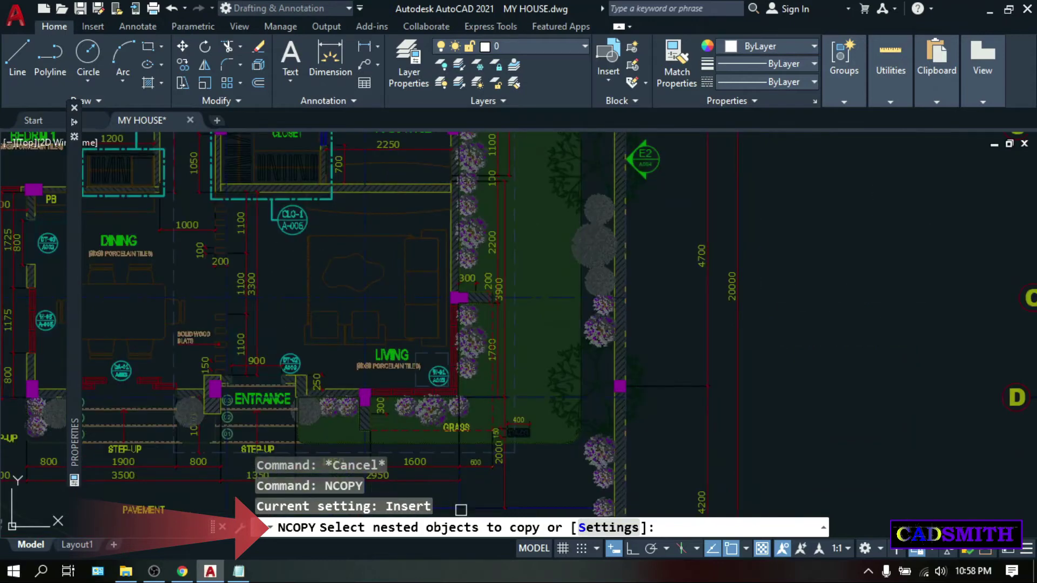
scroll(404, 354, "up", 2)
left_click(418, 354)
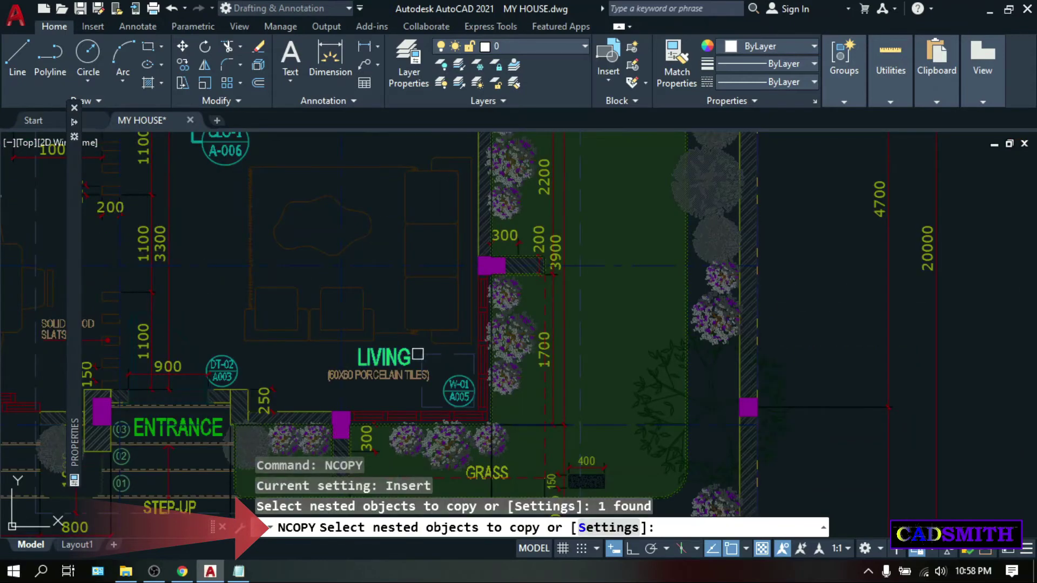
left_click(392, 379)
key("Return")
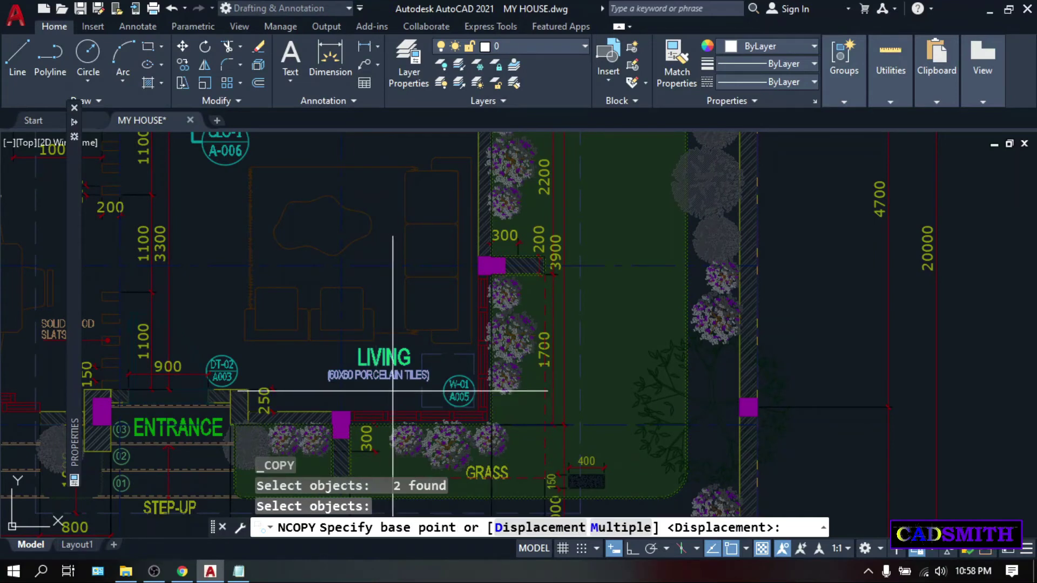
left_click(392, 390)
scroll(697, 378, "down", 3)
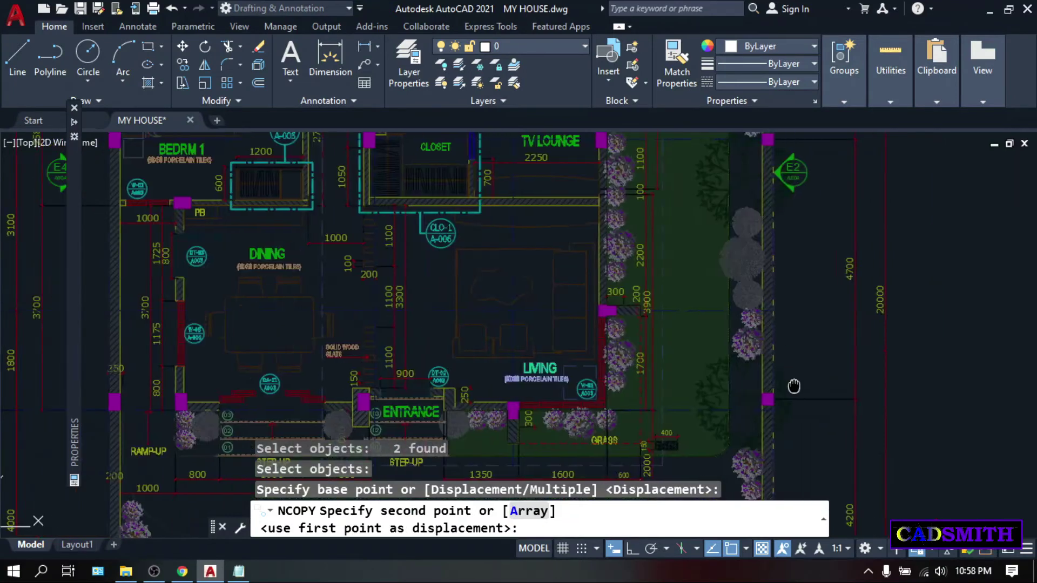
scroll(470, 362, "up", 3)
left_click(473, 351)
key("Return")
key("Return")
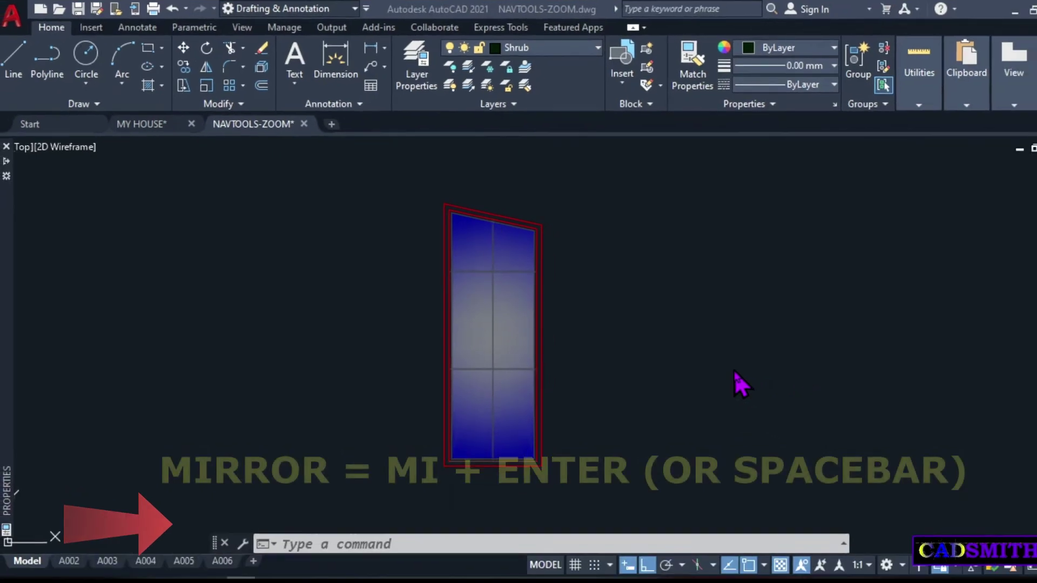
- Mirror the sloped-top window across a vertical mirror line just to its right
type("mi")
key("Return")
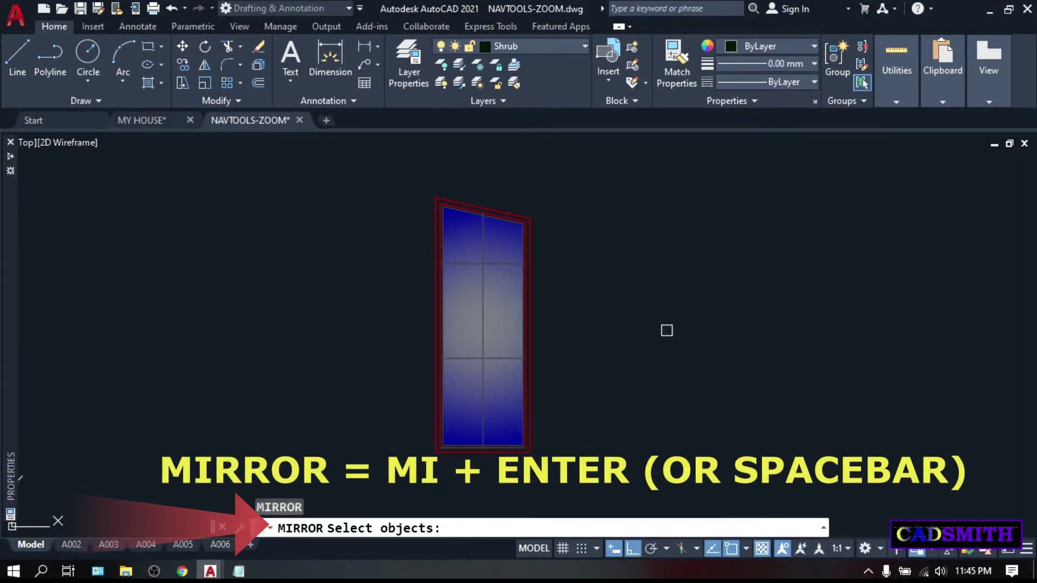
left_click(608, 310)
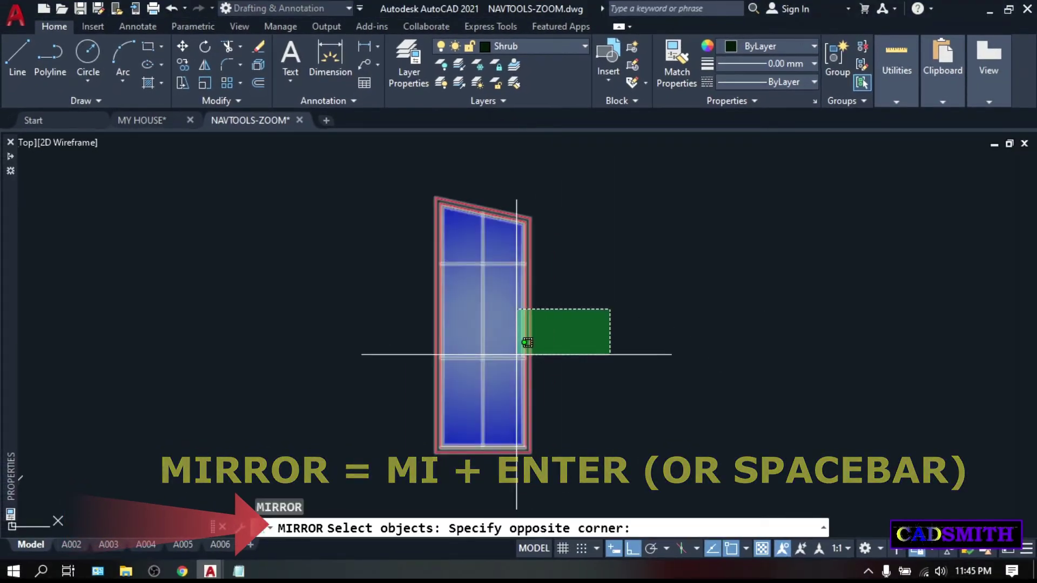
left_click(516, 354)
key("Return")
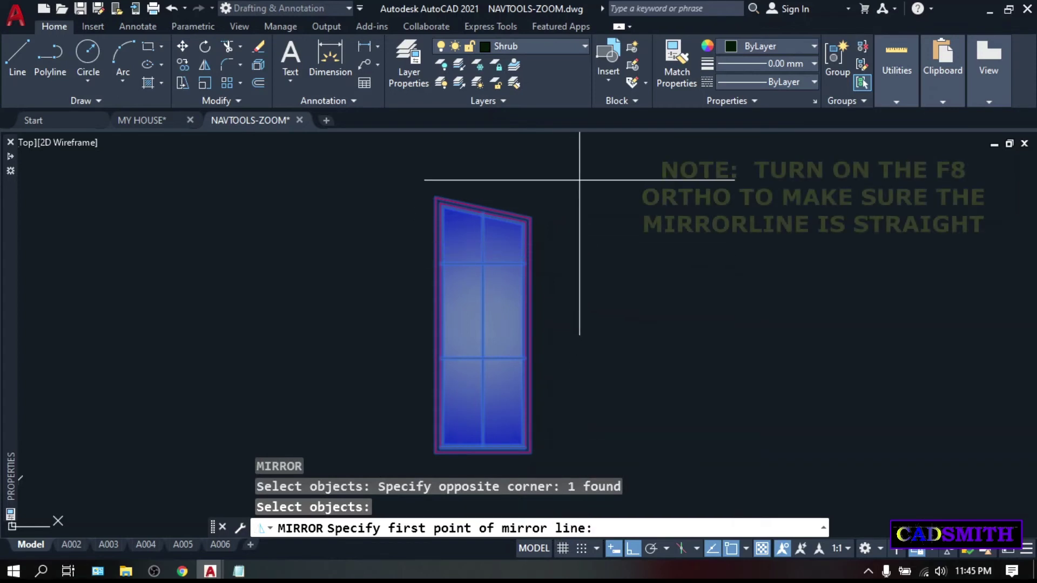
left_click(580, 180)
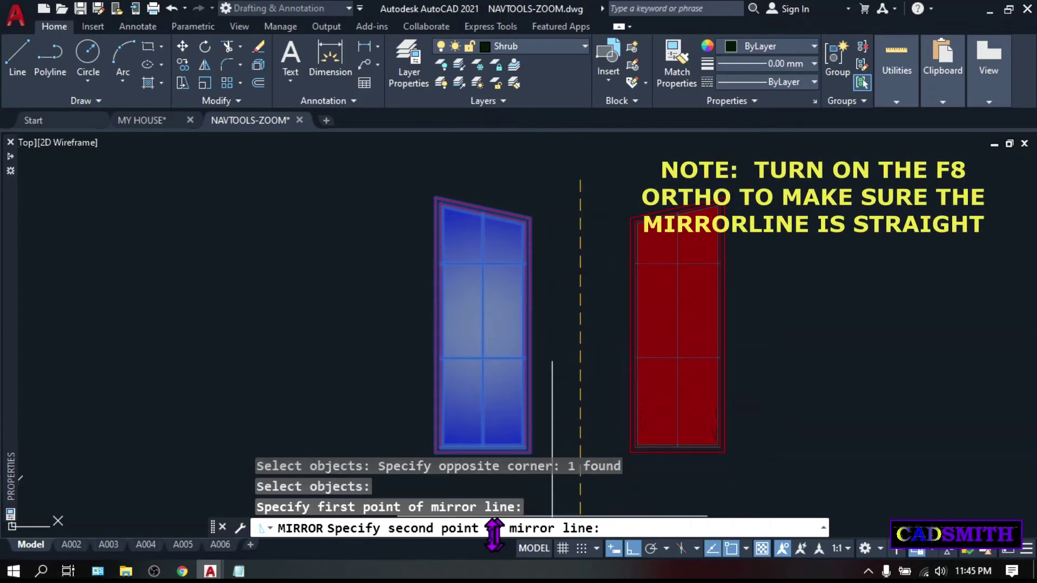
left_click(609, 492)
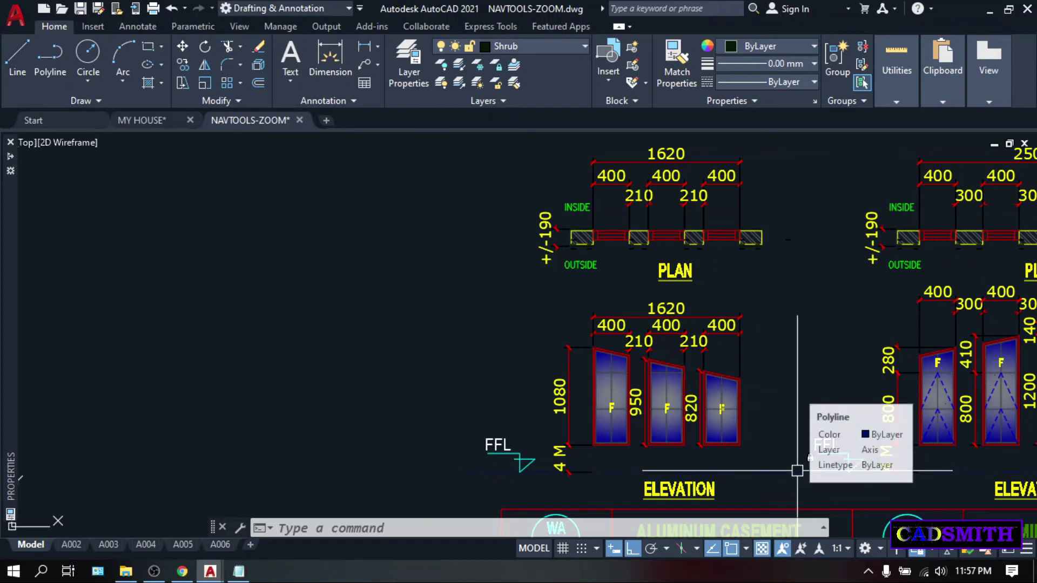
- Mirror the 1620-wide window's plan and elevation, with dimensions and labels, across a vertical line to their left, keeping the originals
type("mi")
key("Return")
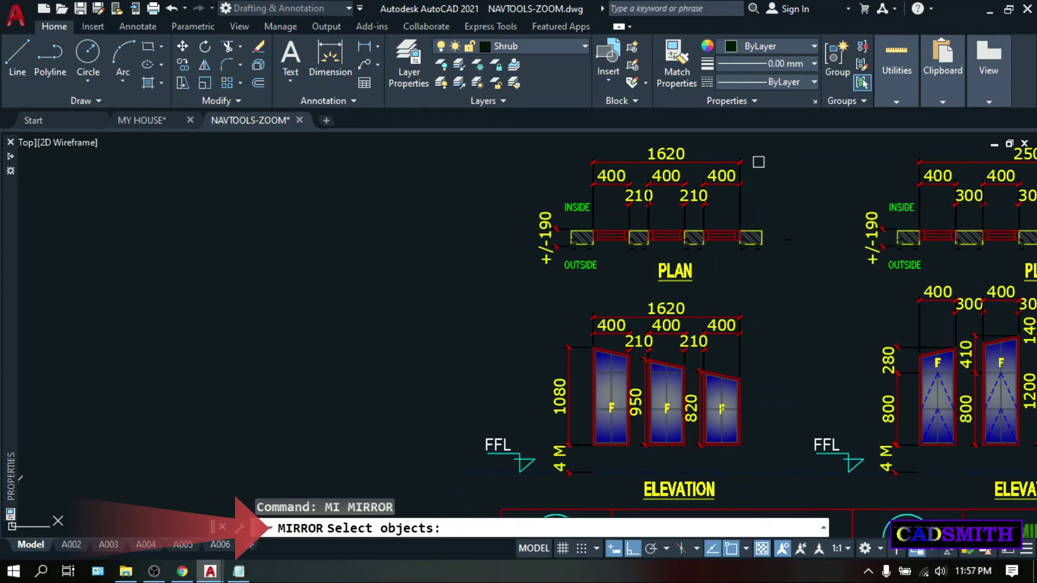
left_click(789, 146)
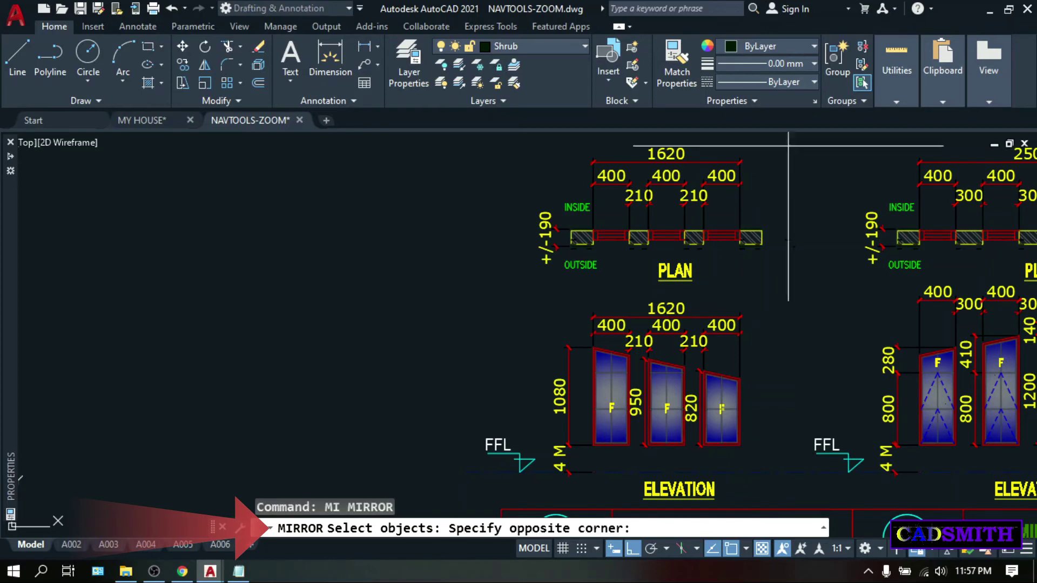
left_click(550, 470)
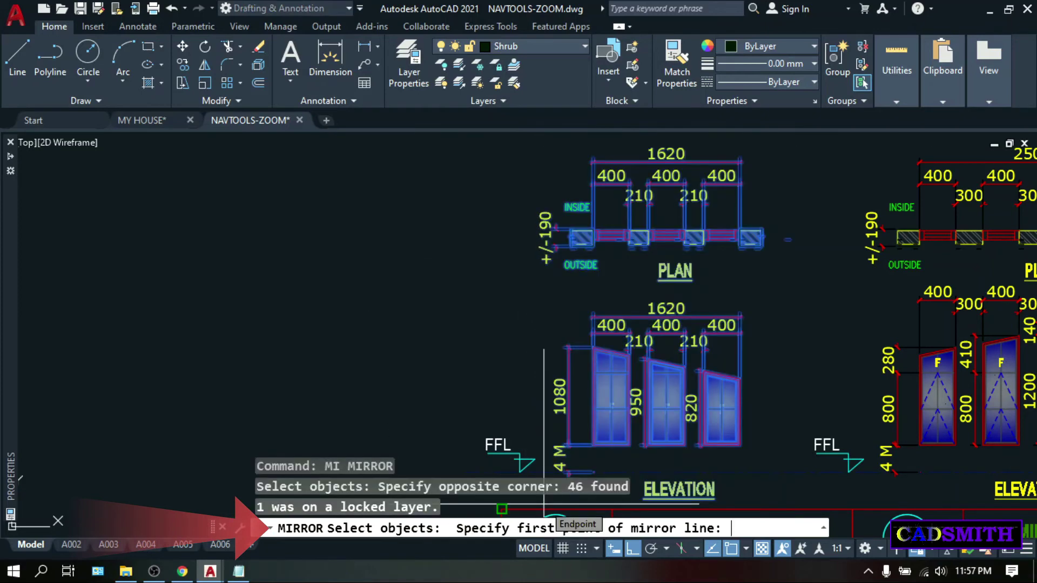
left_click(436, 202)
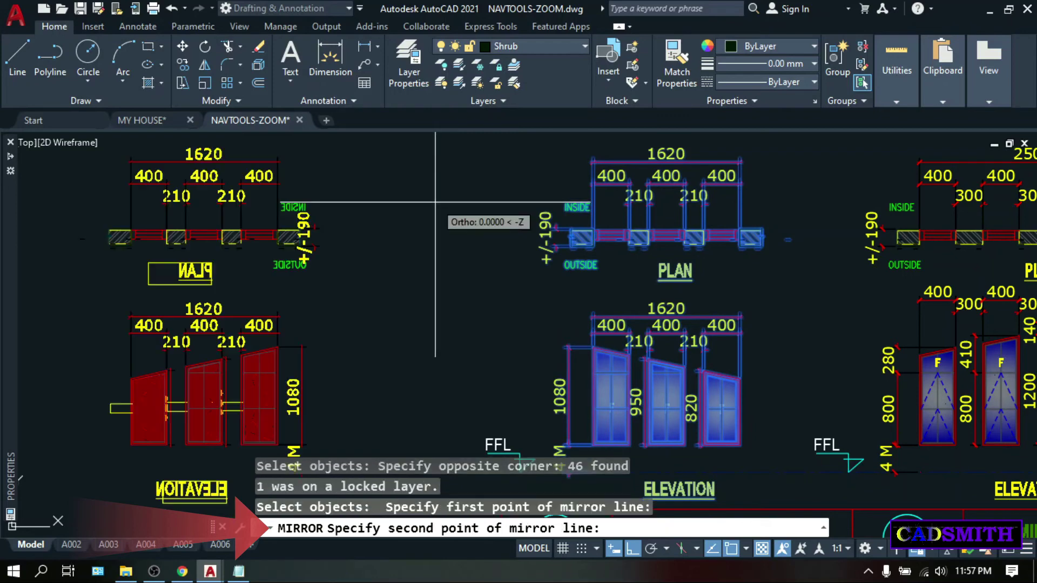
left_click(446, 441)
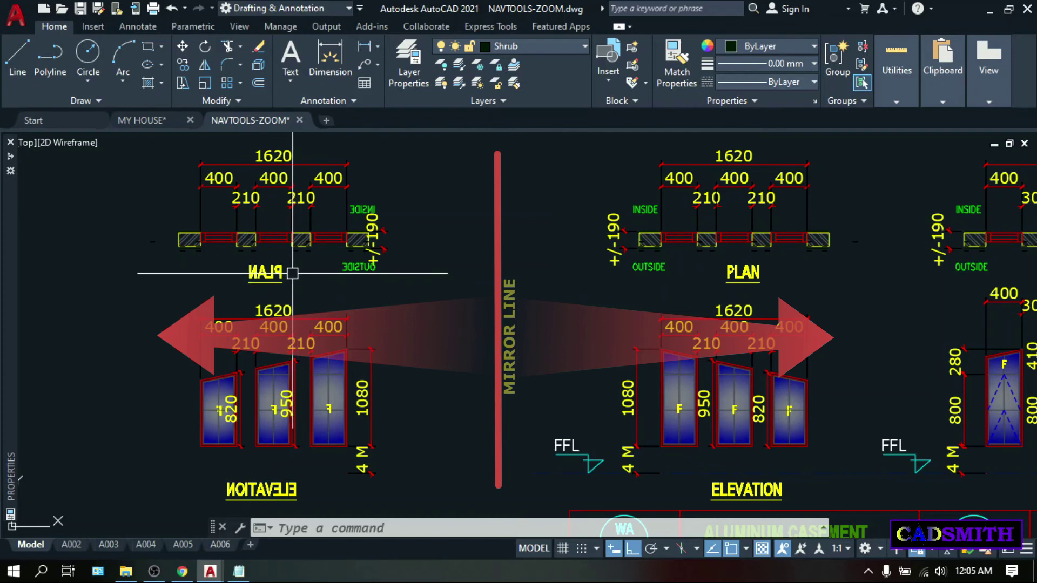
- Erase the mirrored copy of the window plan and elevation with the reversed text
middle_click_drag(468, 276, 469, 276)
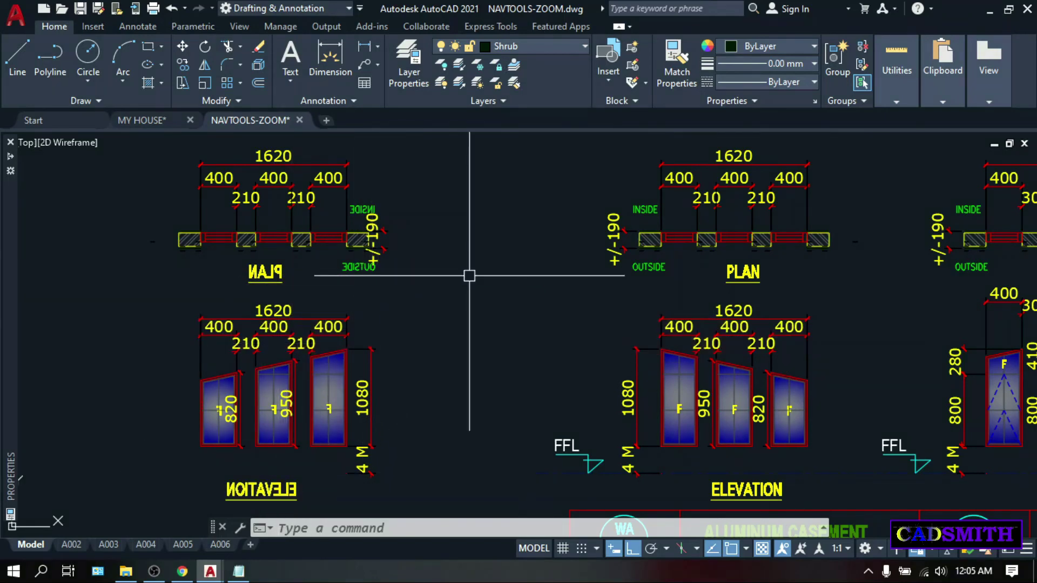
scroll(469, 276, "down", 3)
mouse_move(416, 206)
left_mouse_down()
mouse_move(226, 432)
mouse_move(389, 234)
mouse_move(220, 417)
left_mouse_up()
type("E")
key("Return")
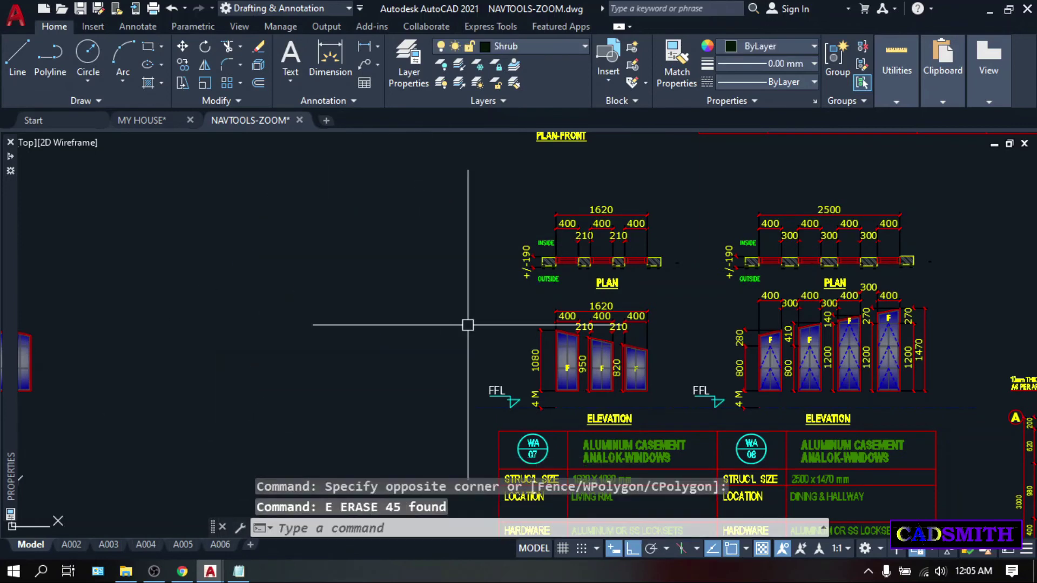
- Set the MIRRTEXT system variable to 0
type("M")
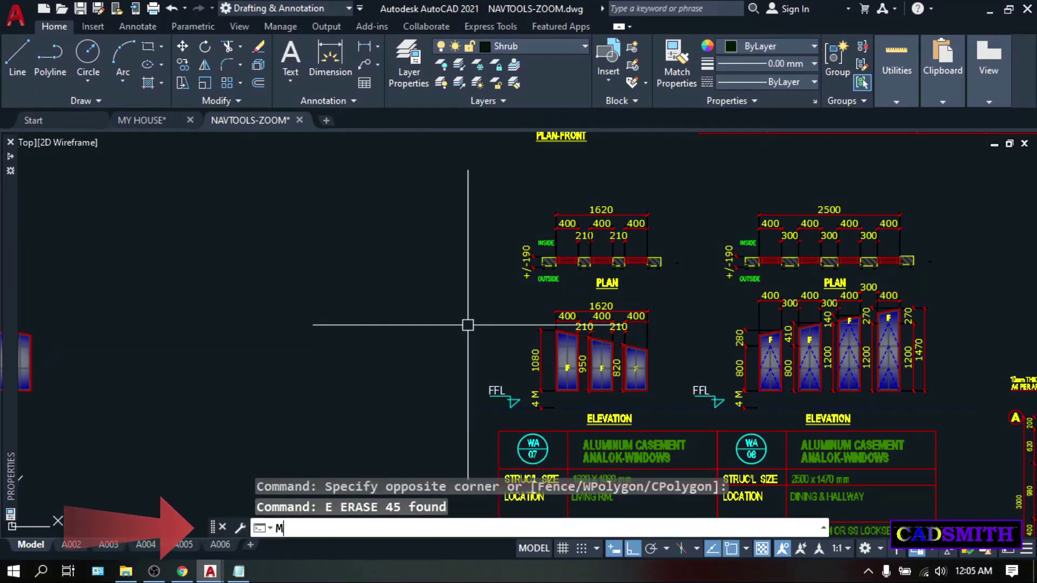
type("IRRTEXT")
key("Return")
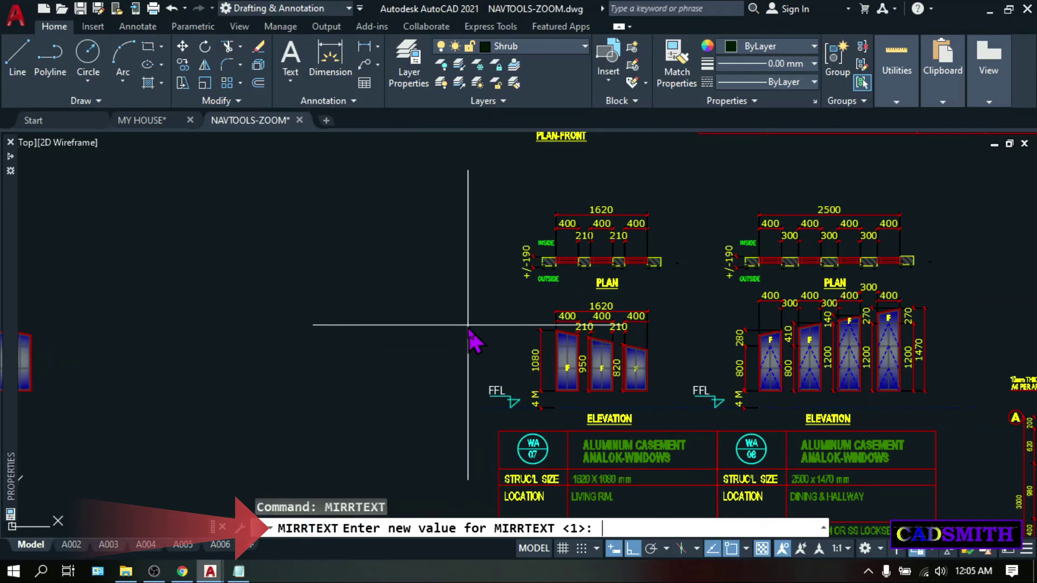
type("0")
key("Return")
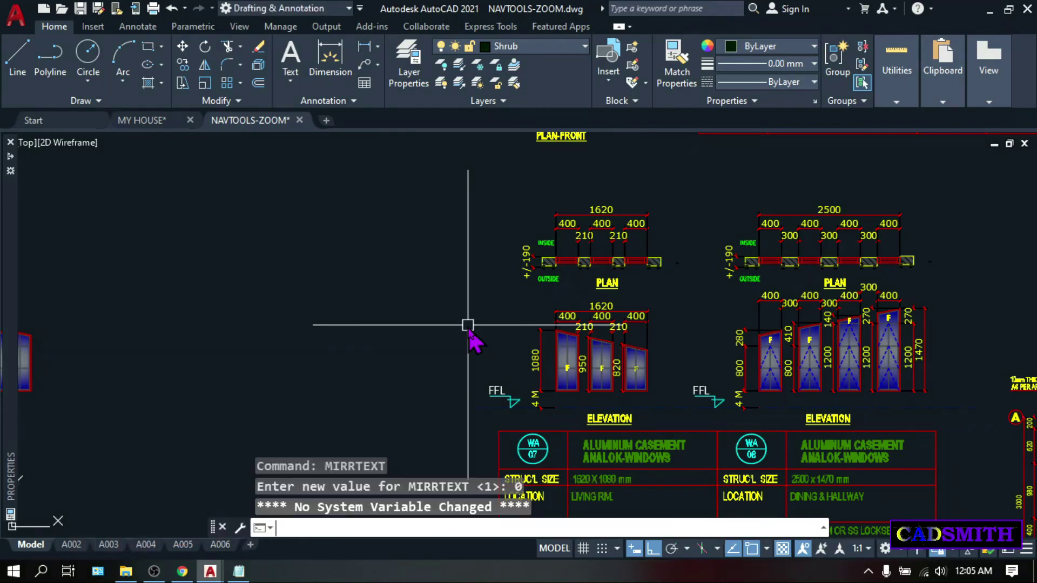
- Mirror the WA 07 window's plan and elevation with readable text across a vertical line to their left, keeping the source objects
key("Return")
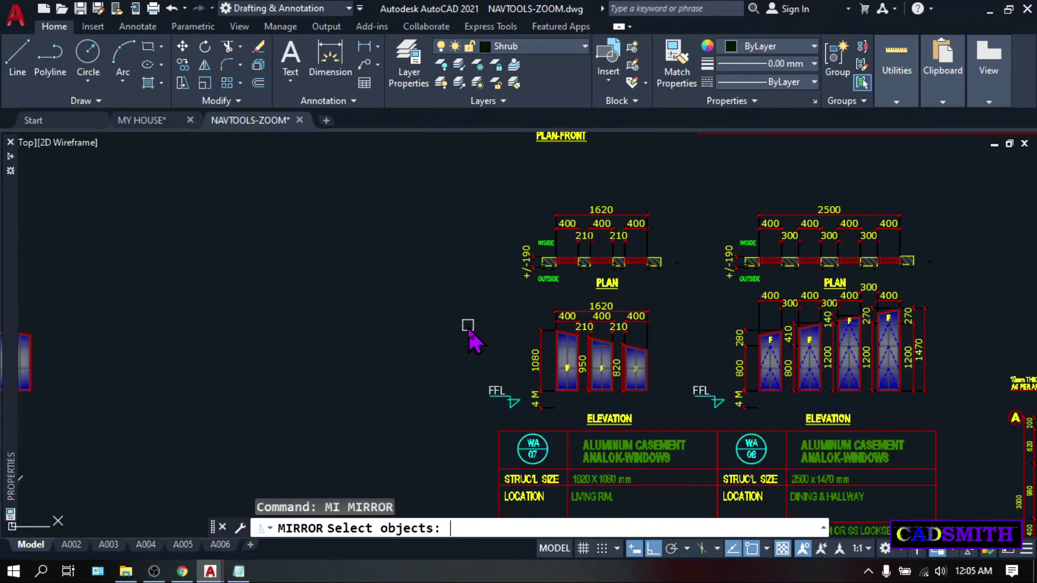
left_click(683, 188)
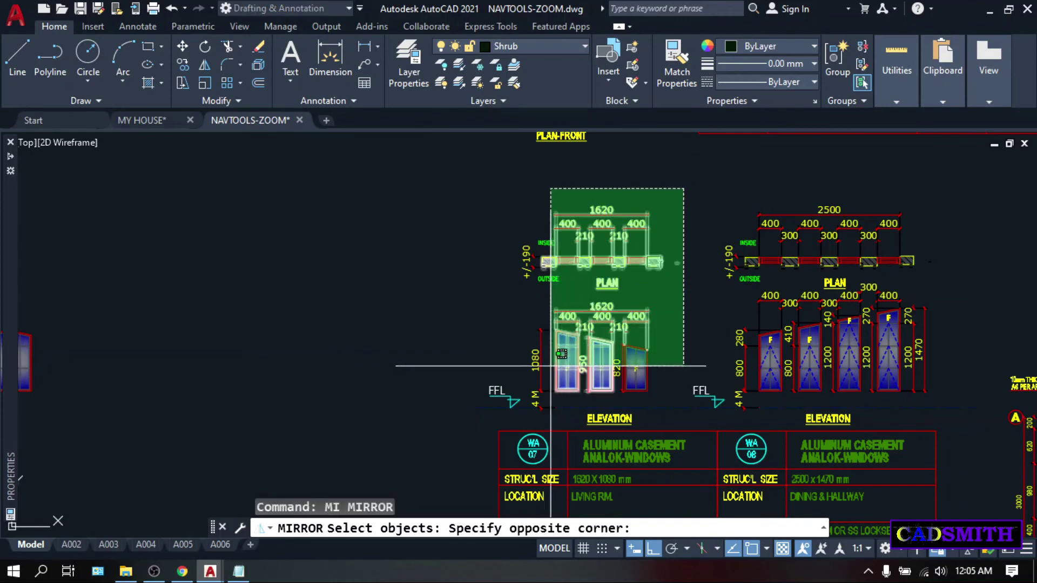
left_click(522, 425)
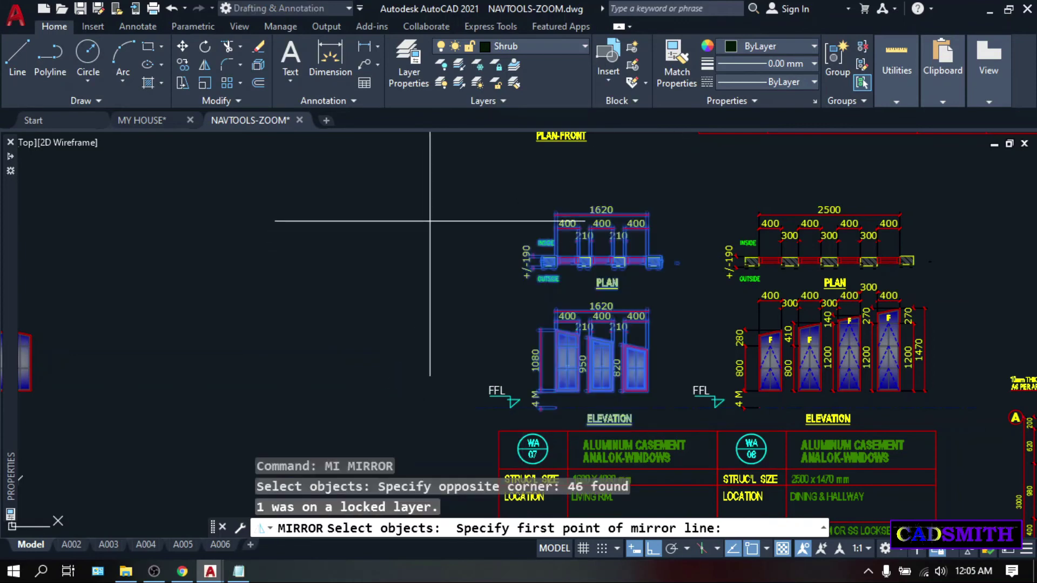
left_click(430, 213)
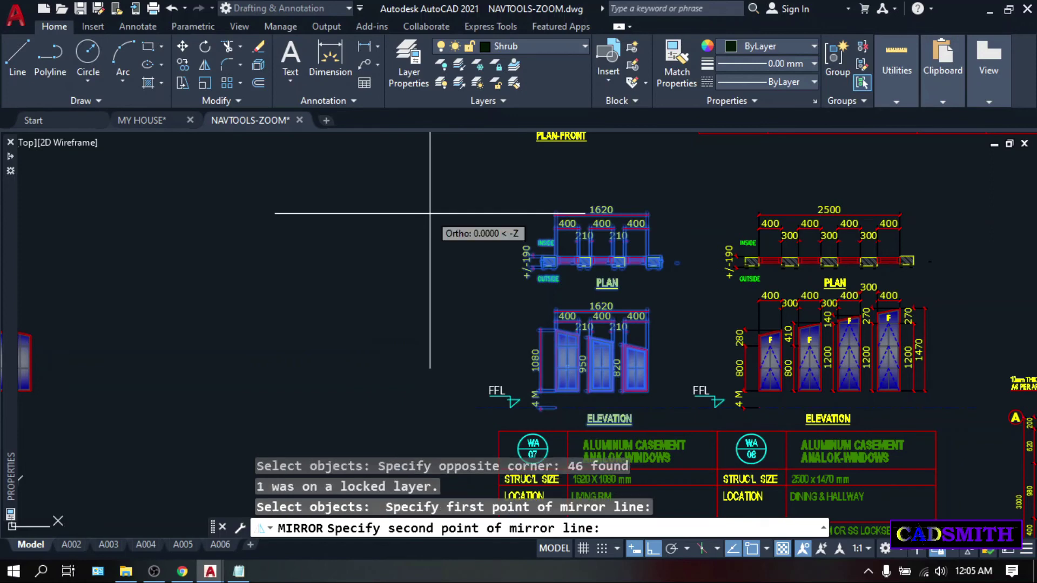
left_click(435, 431)
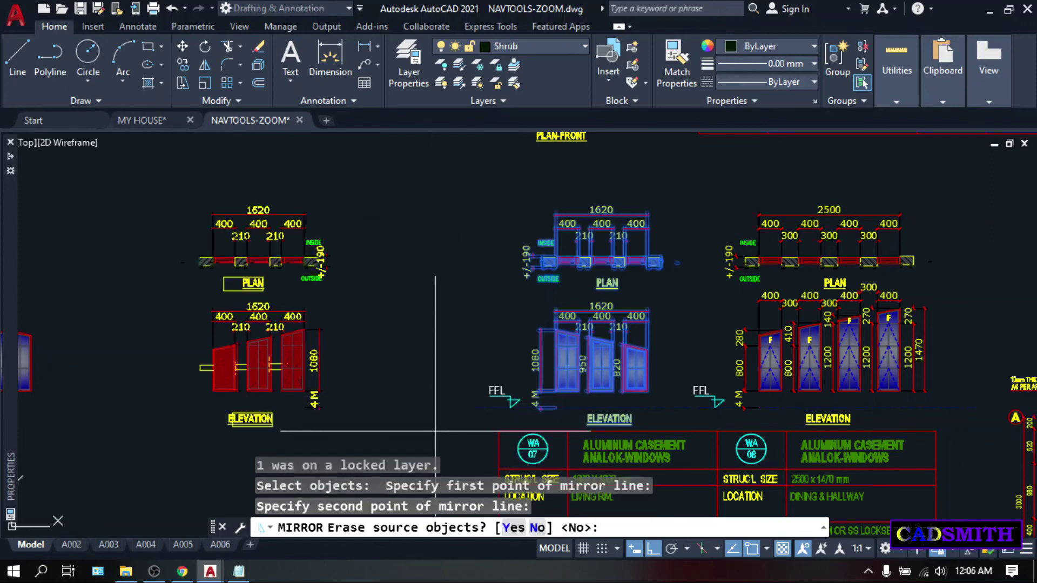
key("Return")
scroll(256, 286, "up", 5)
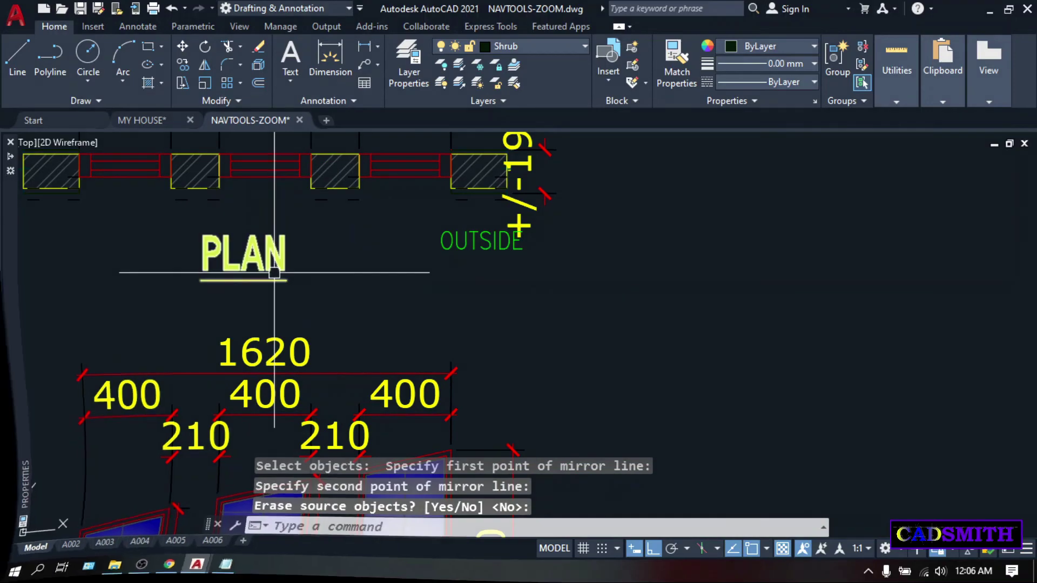